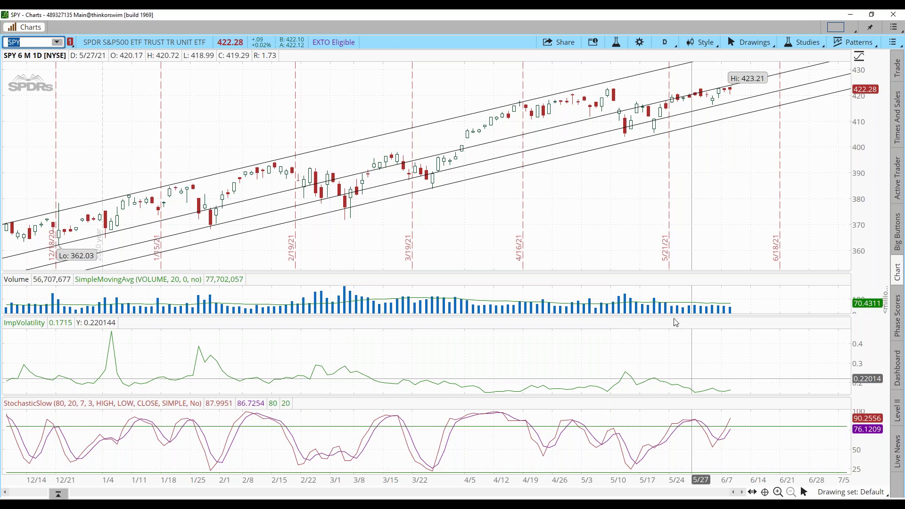
Step: Replace the SPY ticker with FCX to load the FCX chart
left_click(37, 43)
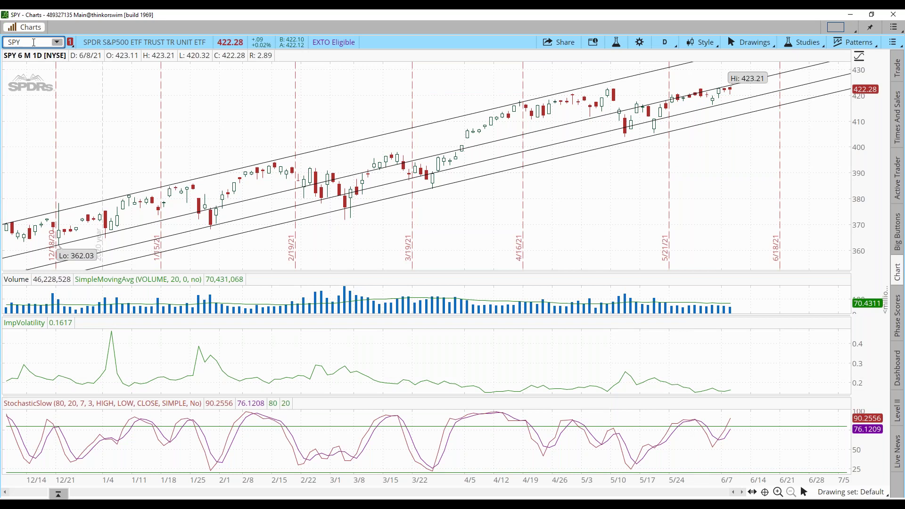
key("BackSpace")
key("BackSpace")
type("FCX")
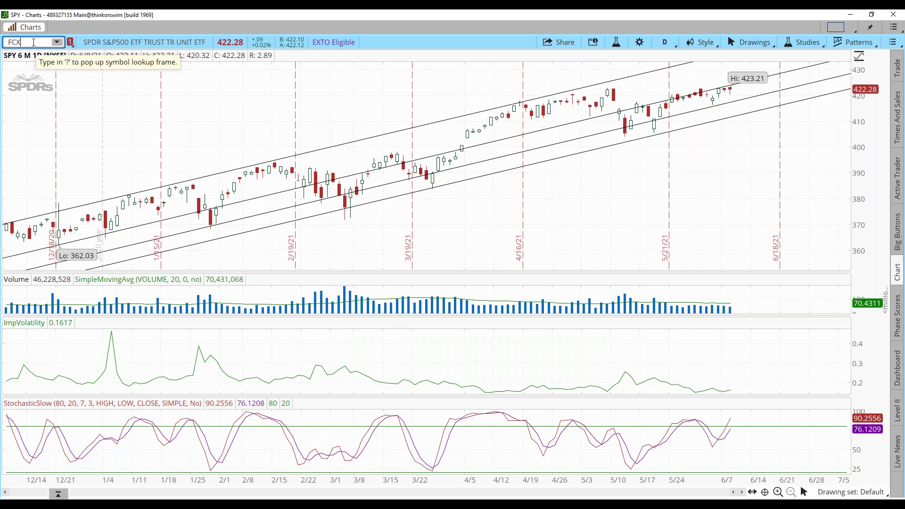
key("Return")
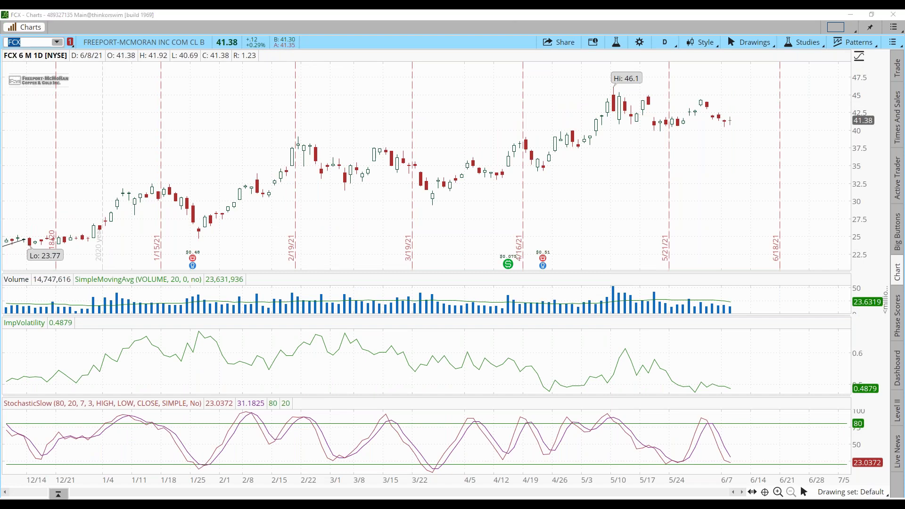
Step: Sketch rising channel lines over the FCX candles, then delete them
left_click_drag(94, 251, 769, 119)
mouse_move(92, 194)
left_mouse_down()
mouse_move(371, 133)
mouse_move(744, 75)
left_mouse_up()
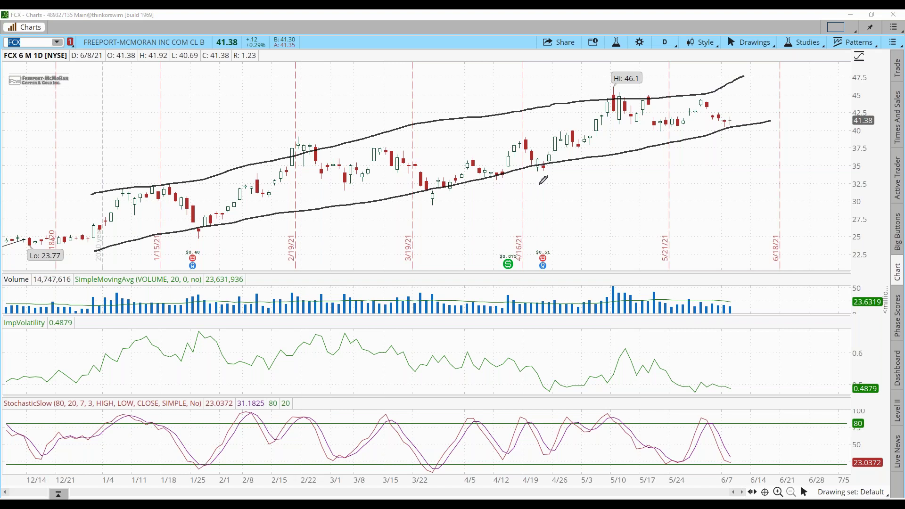
key("Delete")
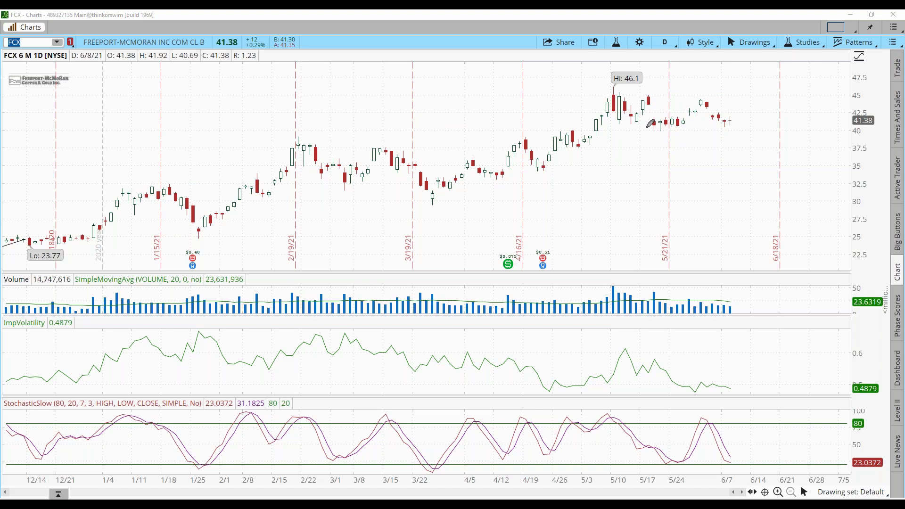
Step: Draw support and resistance lines across the FCX highs and lows, plus an upward bounce arrow
left_click_drag(566, 124, 765, 130)
left_click_drag(590, 92, 723, 94)
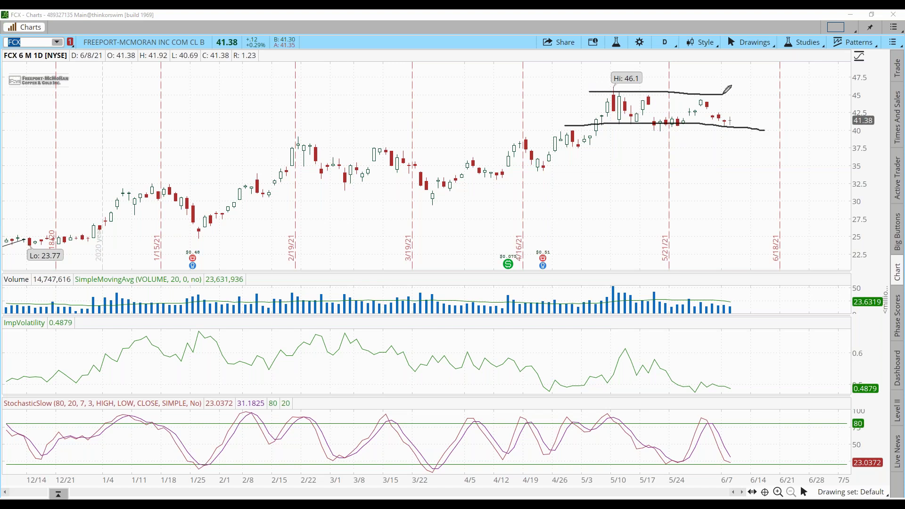
left_click_drag(307, 149, 527, 142)
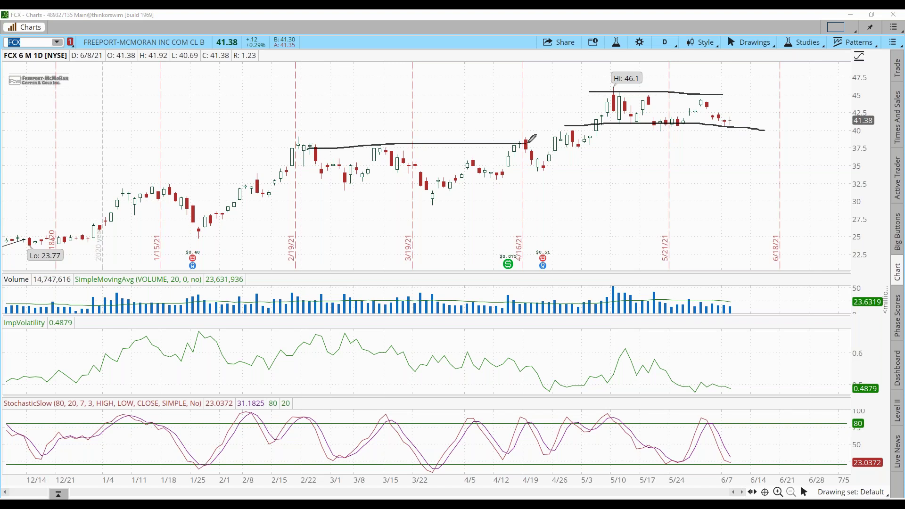
mouse_move(362, 185)
left_mouse_down()
mouse_move(551, 175)
mouse_move(617, 84)
left_mouse_up()
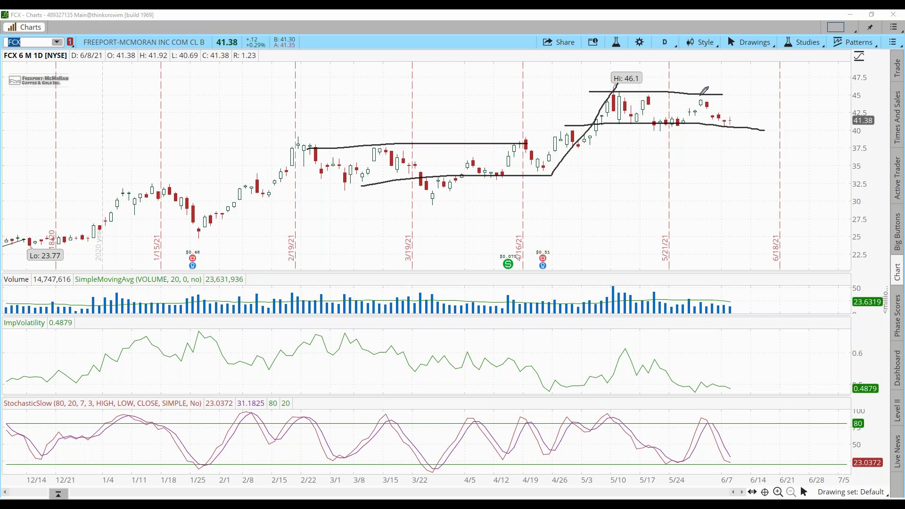
mouse_move(723, 178)
left_mouse_down()
mouse_move(727, 132)
mouse_move(735, 143)
mouse_move(735, 118)
mouse_move(779, 73)
left_mouse_up()
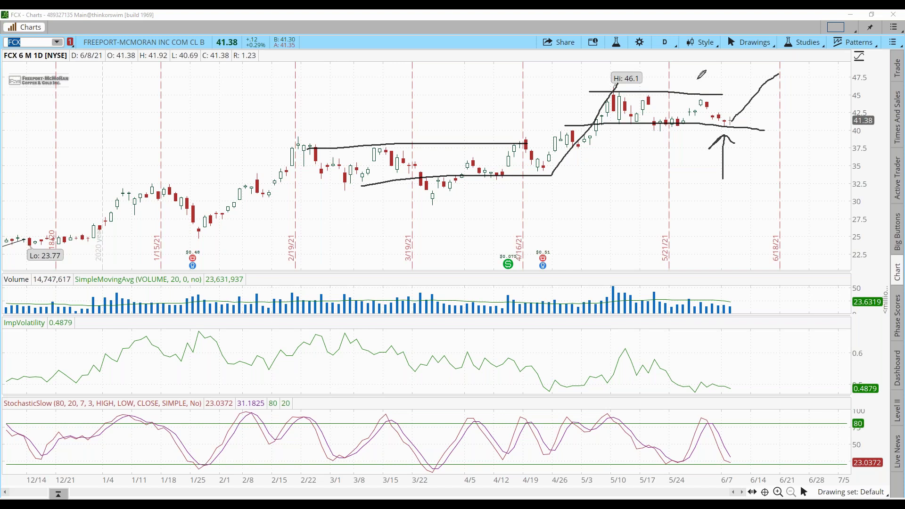
mouse_move(778, 74)
left_mouse_down()
mouse_move(752, 81)
mouse_move(776, 89)
left_mouse_up()
Step: Circle the ImpVolatility label, draw upper and lower volatility threshold lines, and start the H label
mouse_move(90, 318)
left_mouse_down()
mouse_move(35, 302)
mouse_move(5, 323)
mouse_move(53, 333)
mouse_move(97, 313)
mouse_move(85, 306)
left_mouse_up()
left_click_drag(9, 371, 863, 370)
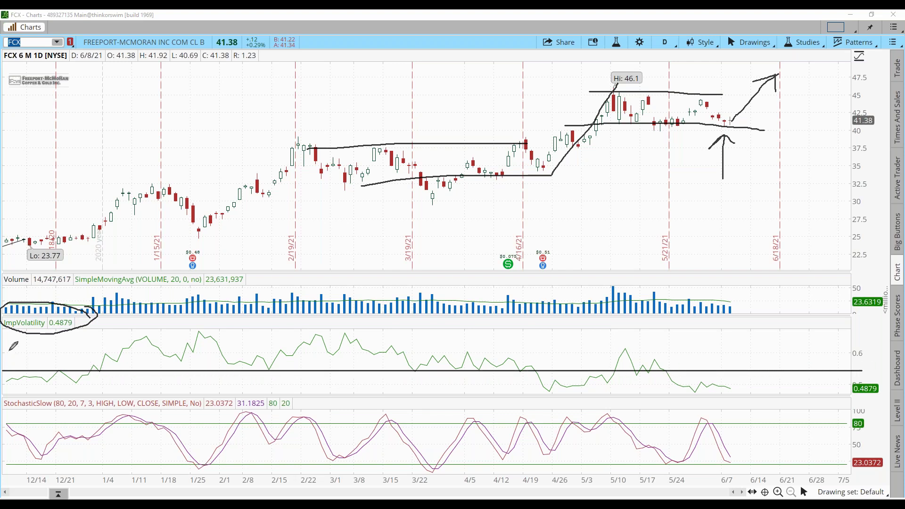
left_click_drag(2, 346, 862, 346)
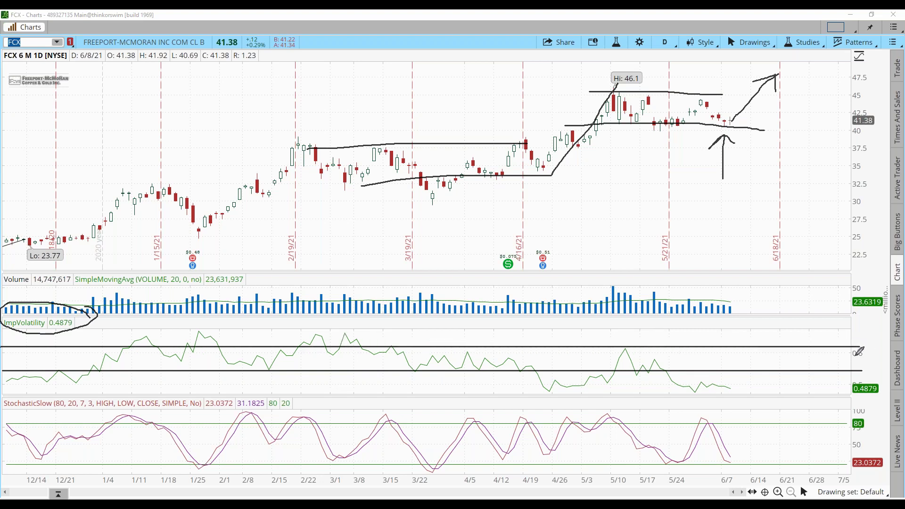
mouse_move(786, 329)
left_mouse_down()
mouse_move(790, 342)
mouse_move(801, 333)
mouse_move(791, 354)
mouse_move(807, 361)
mouse_move(795, 393)
mouse_move(810, 390)
left_mouse_up()
Step: Tick the four January–March implied volatility peaks, then clear the annotations
mouse_move(164, 299)
left_mouse_down()
mouse_move(146, 326)
mouse_move(160, 318)
left_mouse_up()
mouse_move(229, 303)
left_mouse_down()
mouse_move(207, 331)
mouse_move(225, 328)
left_mouse_up()
mouse_move(335, 314)
left_mouse_down()
mouse_move(319, 332)
mouse_move(332, 337)
left_mouse_up()
mouse_move(372, 313)
left_mouse_down()
mouse_move(352, 337)
mouse_move(360, 331)
left_mouse_up()
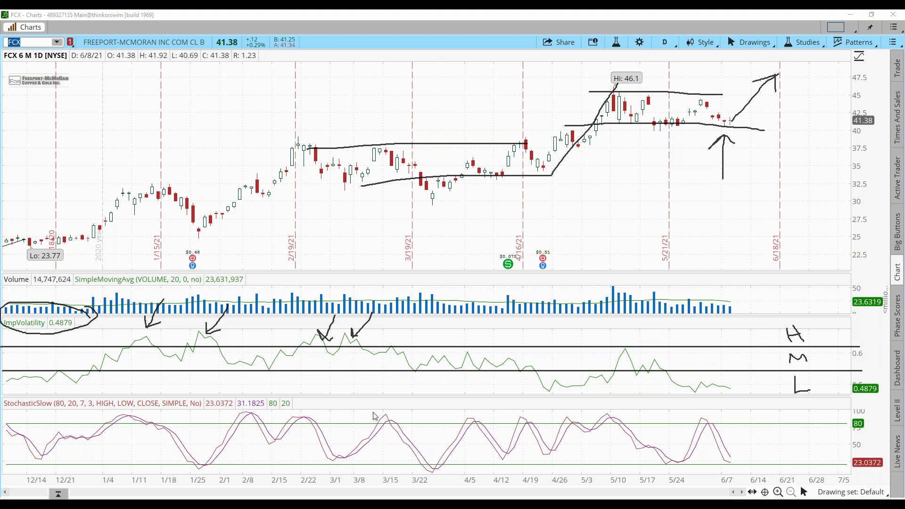
key("Escape")
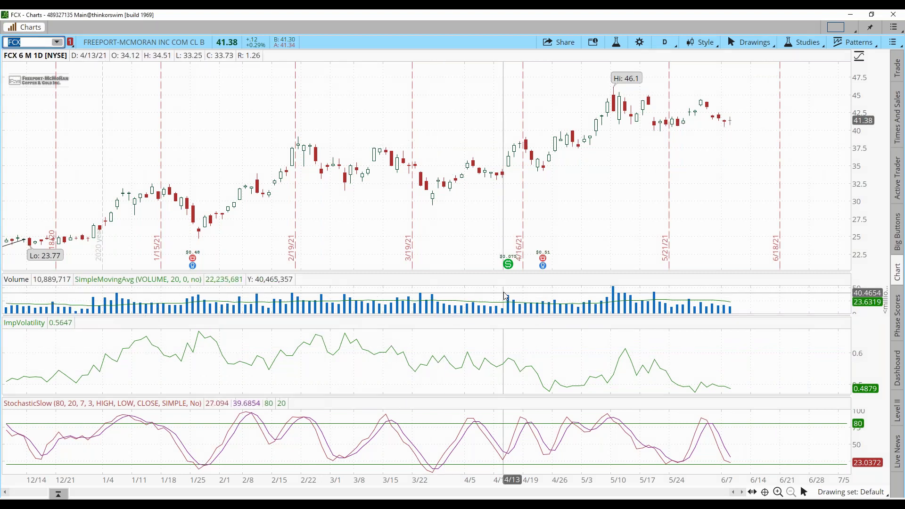
Step: Bring back the SPY 6-month daily chart with its channel trendlines
type("SPY")
key("Return")
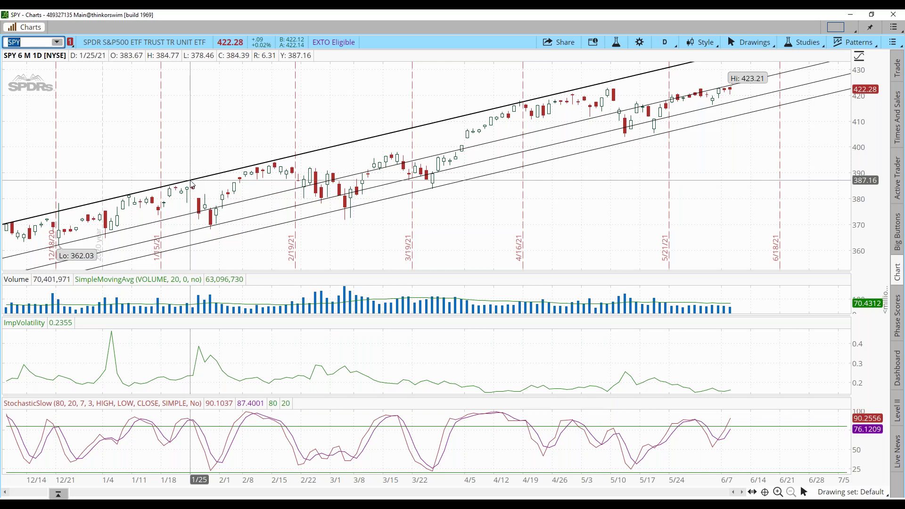
Step: Enter the mistyped ticker CALE, then correct it to VALE
type("CALE")
key("Return")
type("VALE")
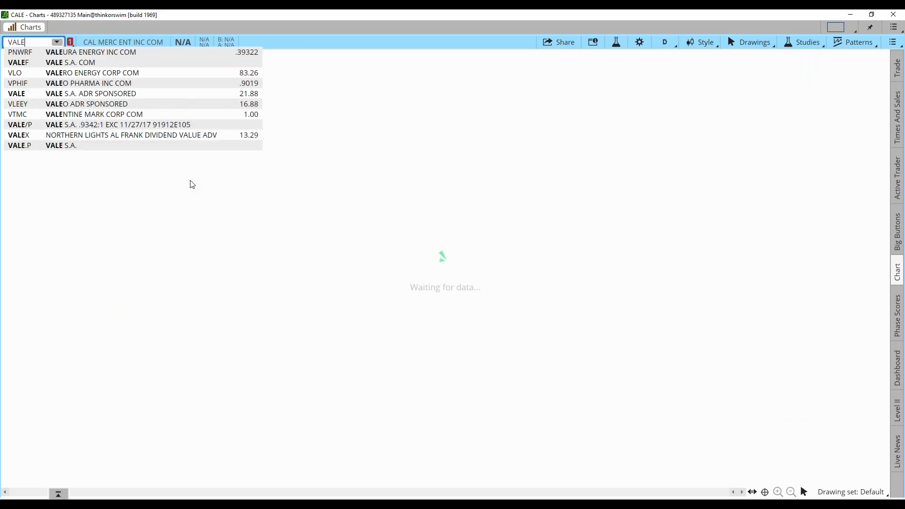
key("Return")
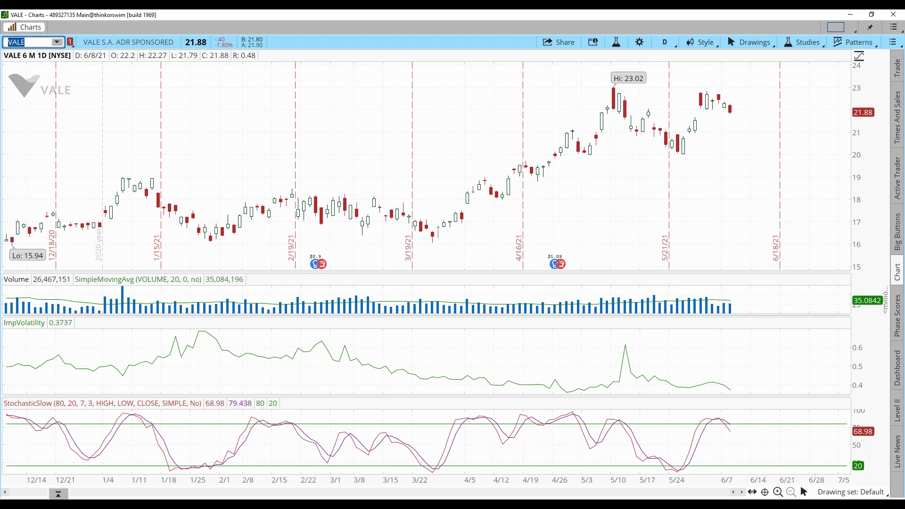
Step: Reload the FCX 6-month daily chart, free of drawings, at 41.38
type("FCX")
key("Return")
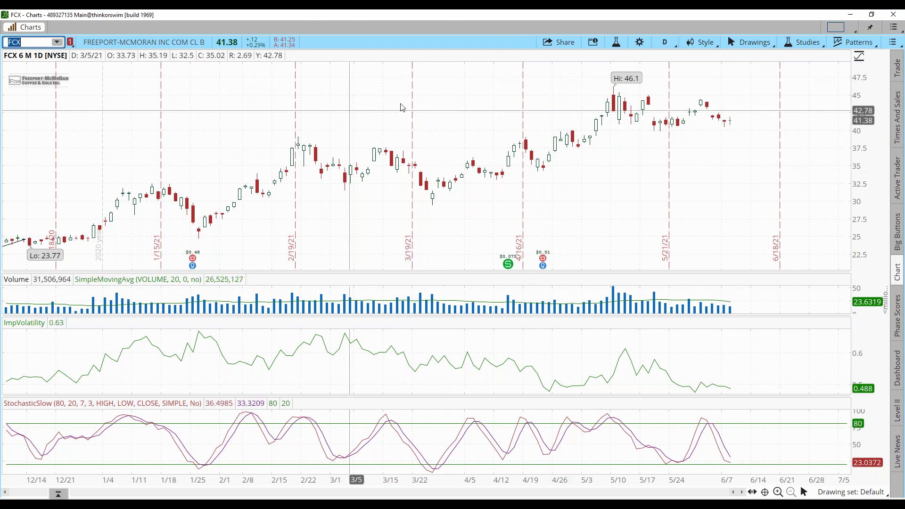
Step: Return the chart to SPY, 6 months daily, last price 422.28
key("Return")
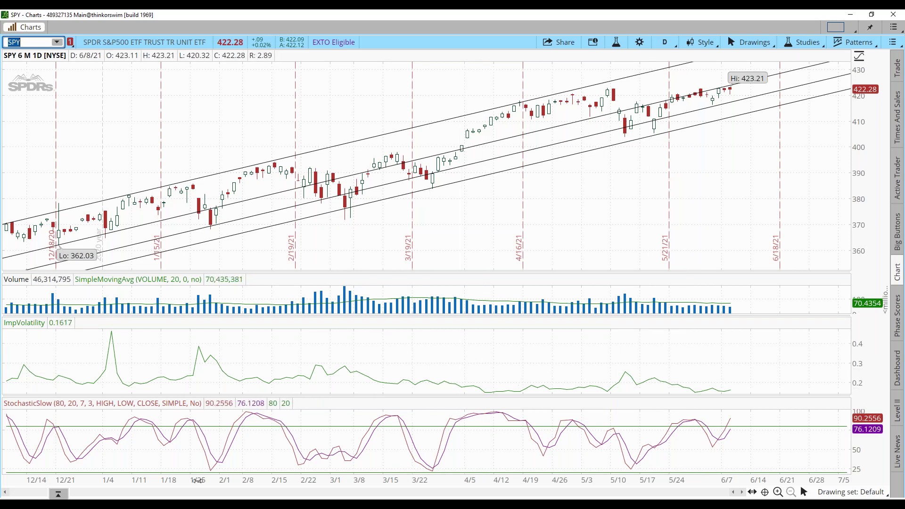
Step: In Windows Calculator, compute 423.21 × 0.9 = 380.889, then close it
key("super")
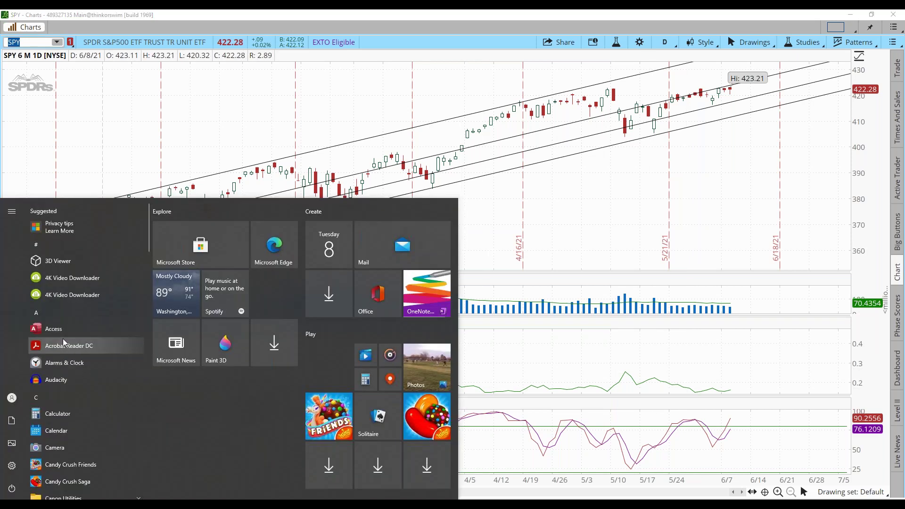
left_click(120, 415)
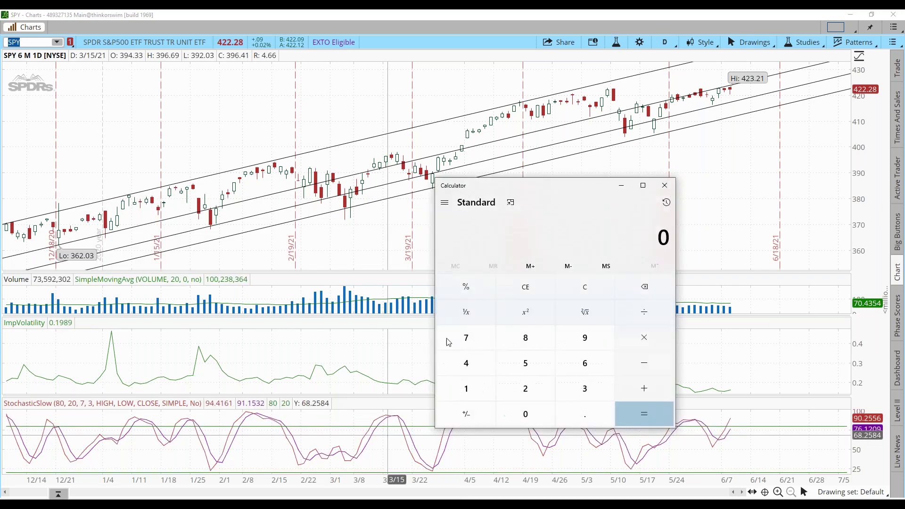
type("423.21")
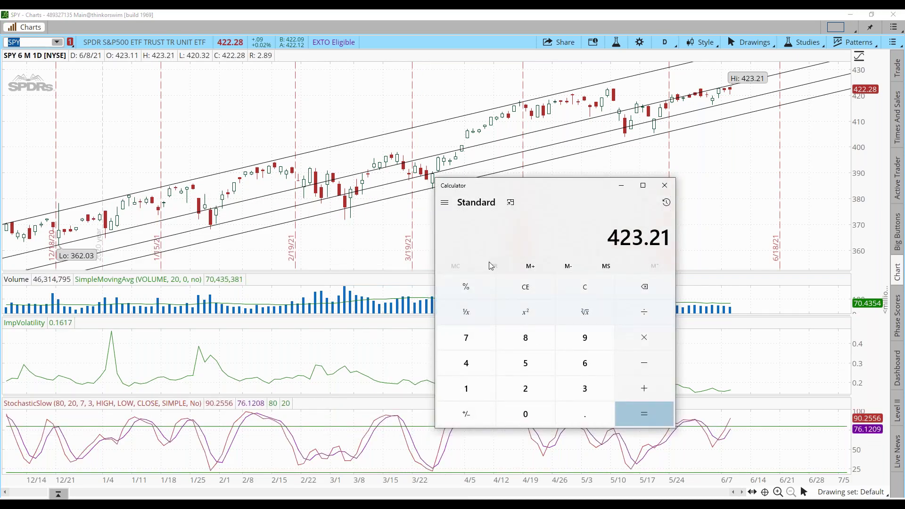
type("*0.9")
key("Return")
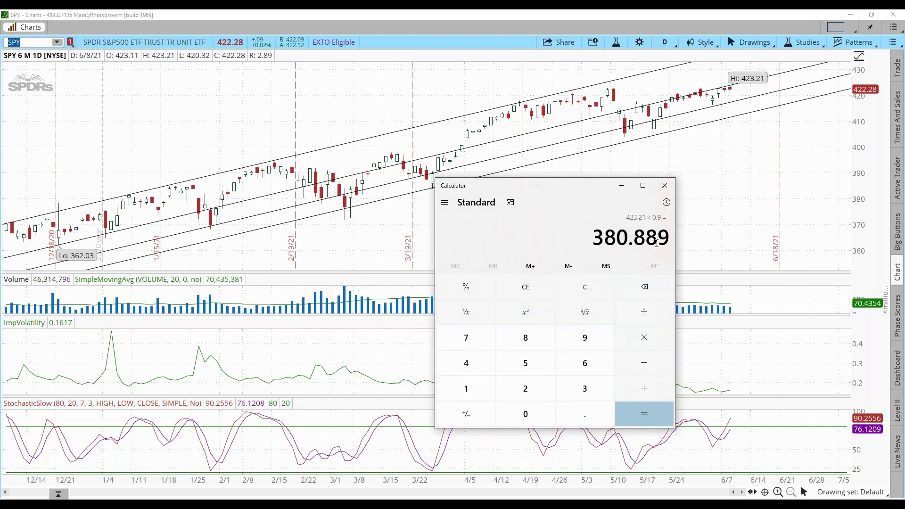
left_click(772, 212)
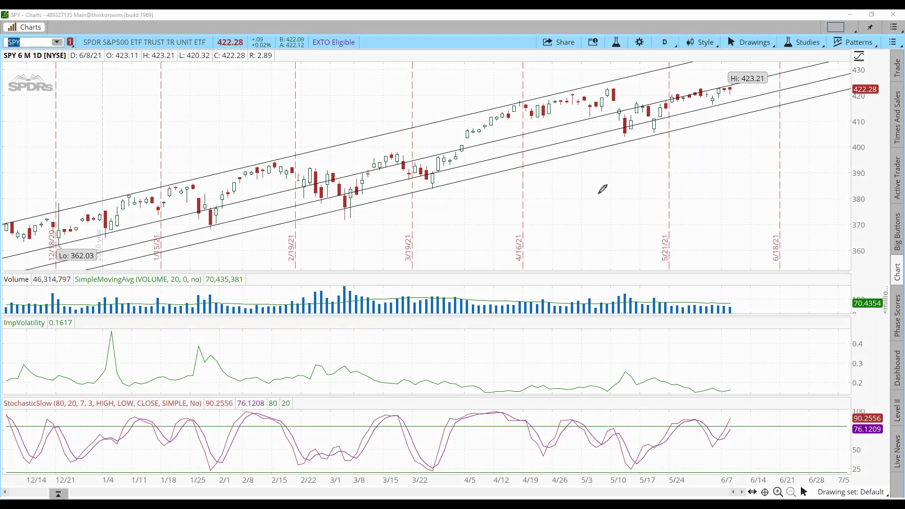
Step: Sketch a 381 support line and a fall from the SPY high, then clear them
left_click_drag(598, 193, 904, 208)
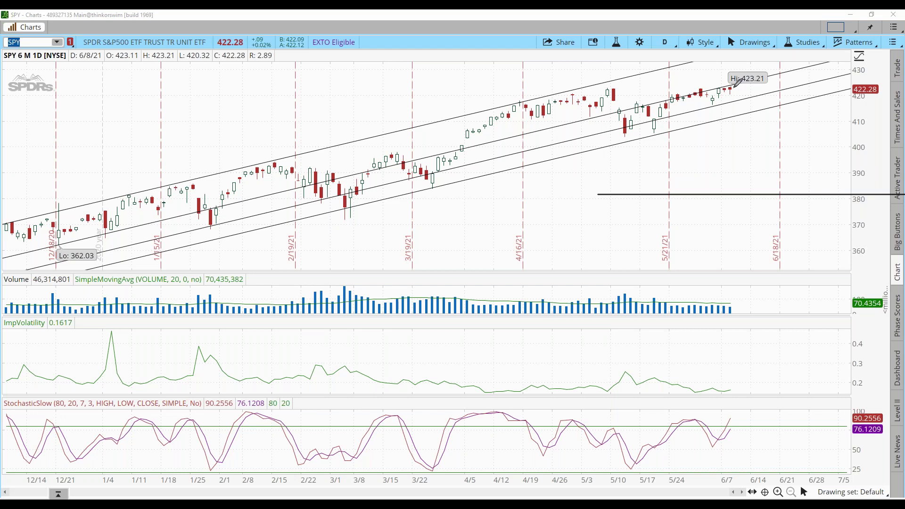
mouse_move(733, 85)
left_mouse_down()
mouse_move(763, 131)
mouse_move(803, 119)
mouse_move(858, 193)
left_mouse_up()
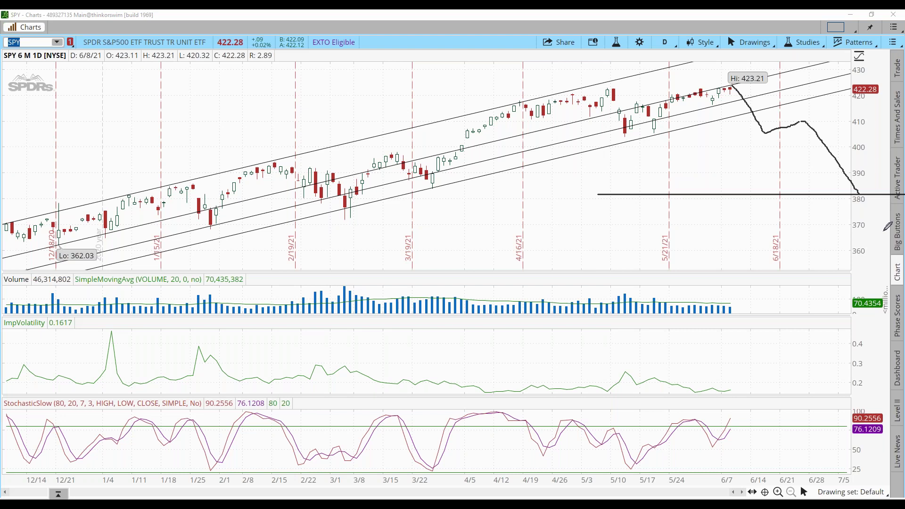
key("Escape")
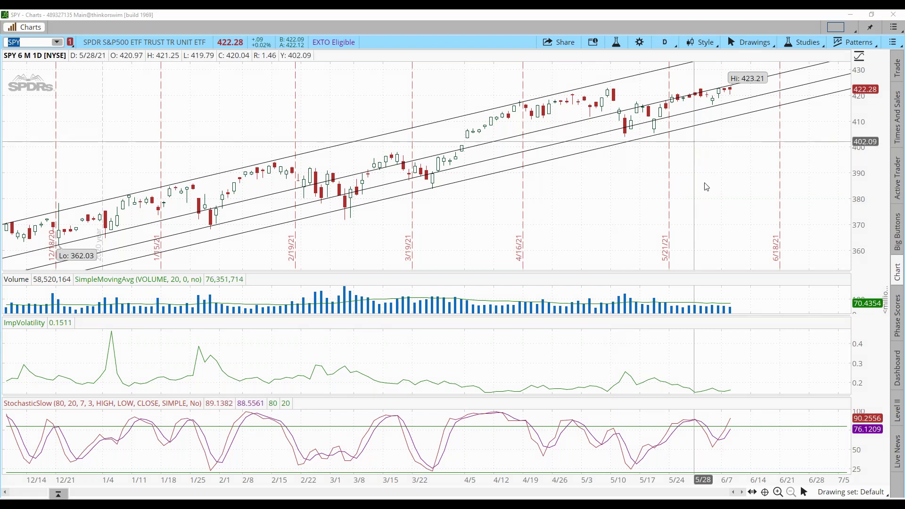
right_click(716, 218)
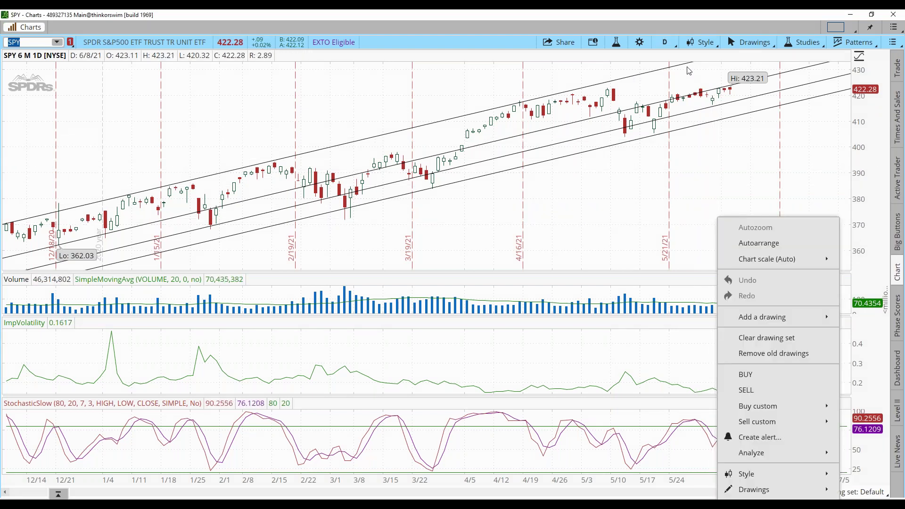
key("Escape")
left_click(664, 42)
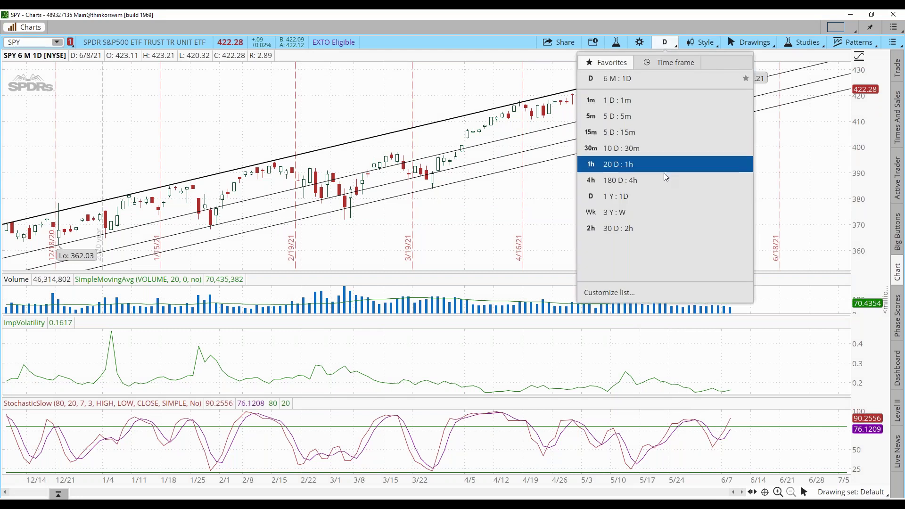
left_click(662, 212)
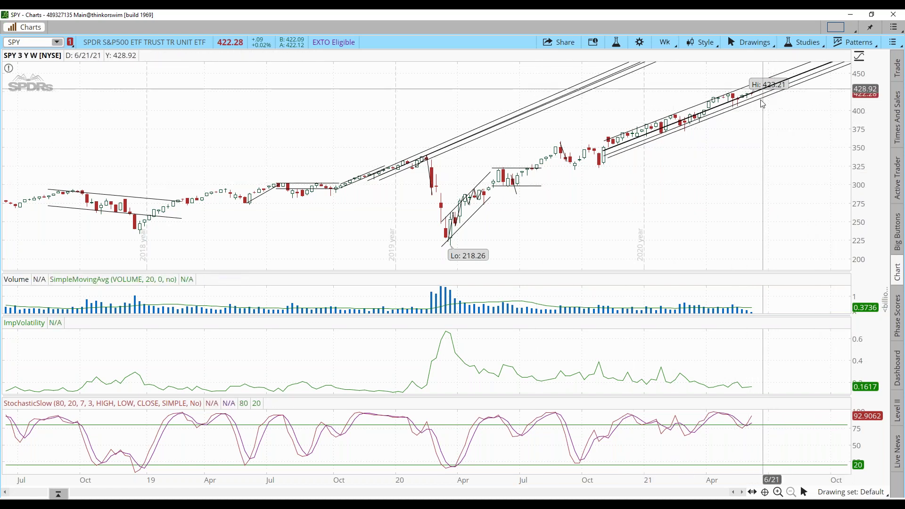
left_click(664, 42)
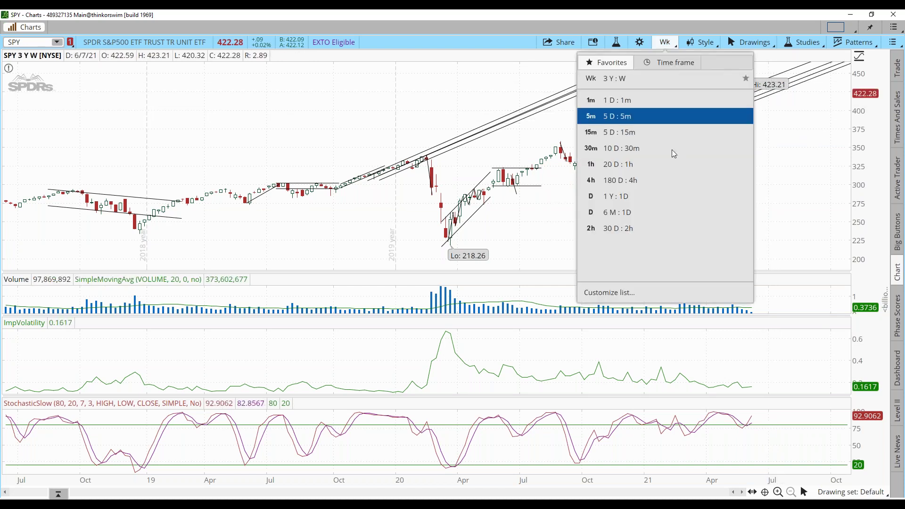
left_click(666, 222)
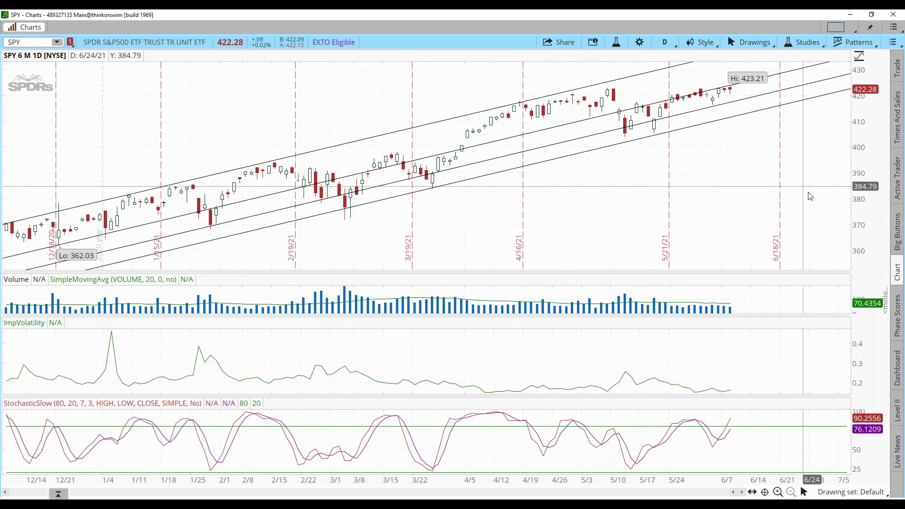
left_click(24, 42)
Step: Chart VIX and sketch a spike from 17.07 into a boxed 37.5–40 zone
type("VIX")
key("Return")
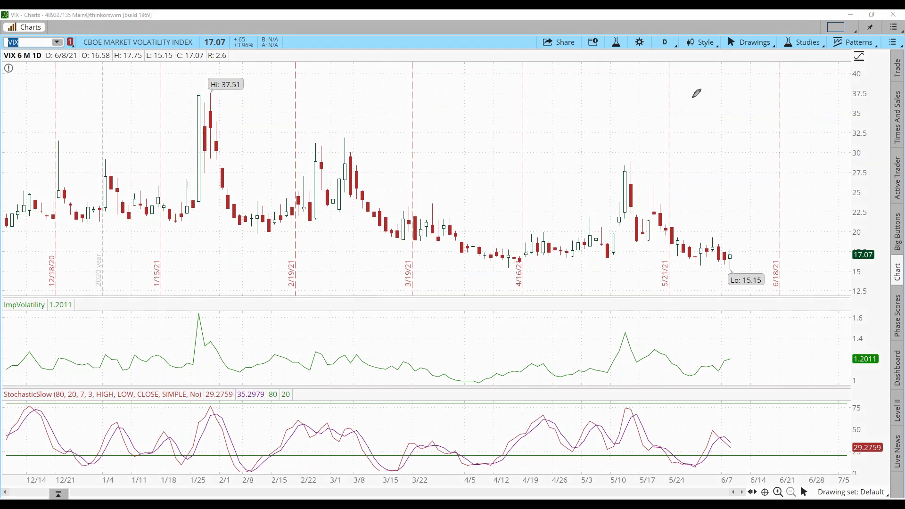
mouse_move(698, 75)
left_mouse_down()
mouse_move(698, 104)
mouse_move(740, 108)
mouse_move(854, 108)
mouse_move(698, 75)
mouse_move(862, 79)
left_mouse_up()
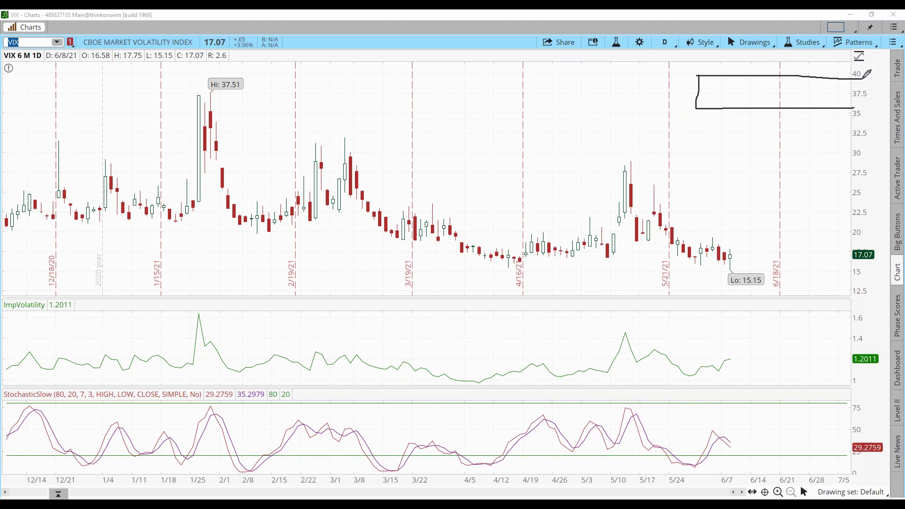
mouse_move(702, 71)
left_mouse_down()
mouse_move(699, 29)
mouse_move(877, 40)
left_mouse_up()
mouse_move(730, 254)
left_mouse_down()
mouse_move(800, 147)
mouse_move(831, 57)
mouse_move(851, 71)
mouse_move(811, 94)
mouse_move(798, 66)
mouse_move(813, 63)
left_mouse_up()
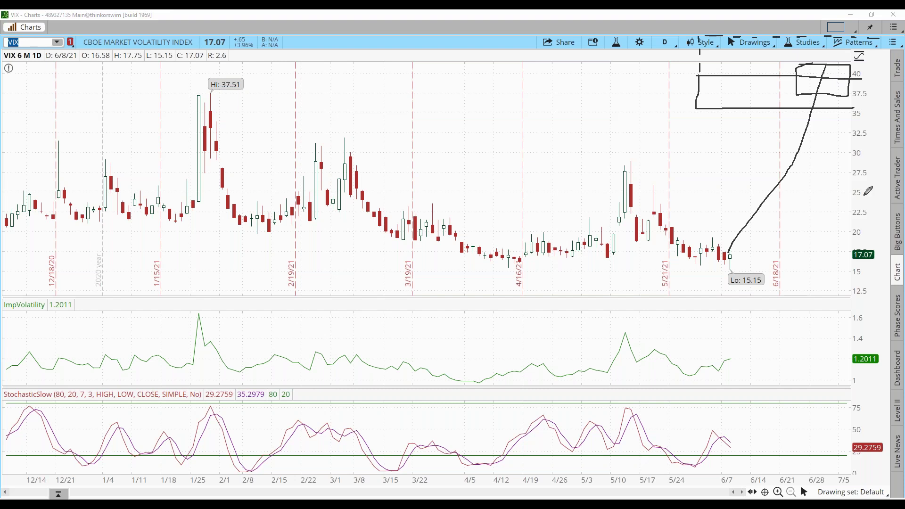
Step: Sketch VIX falling after the spike, a support line under the lows, a smaller rise and an arrow
left_click_drag(824, 74, 856, 161)
mouse_move(679, 263)
left_mouse_down()
mouse_move(762, 261)
mouse_move(748, 236)
left_mouse_up()
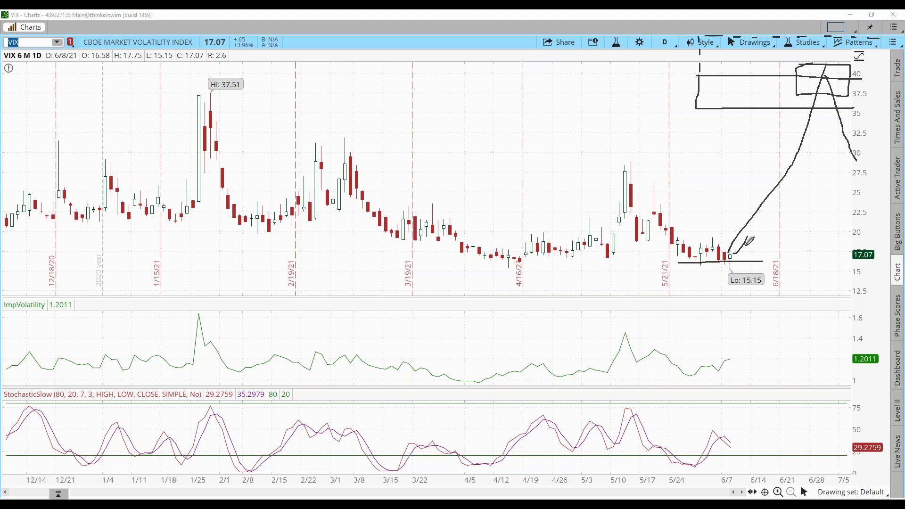
mouse_move(748, 236)
left_mouse_down()
mouse_move(775, 200)
mouse_move(783, 217)
left_mouse_up()
mouse_move(829, 176)
left_mouse_down()
mouse_move(803, 201)
mouse_move(799, 188)
mouse_move(807, 206)
mouse_move(793, 221)
mouse_move(812, 257)
left_mouse_up()
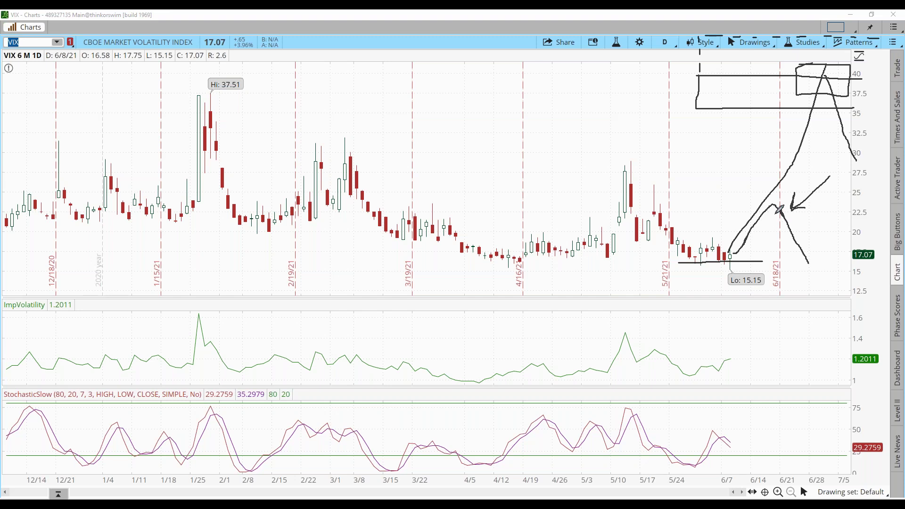
Step: Erase the spike sketches, support line and arrow from the VIX chart with the E key
key("e")
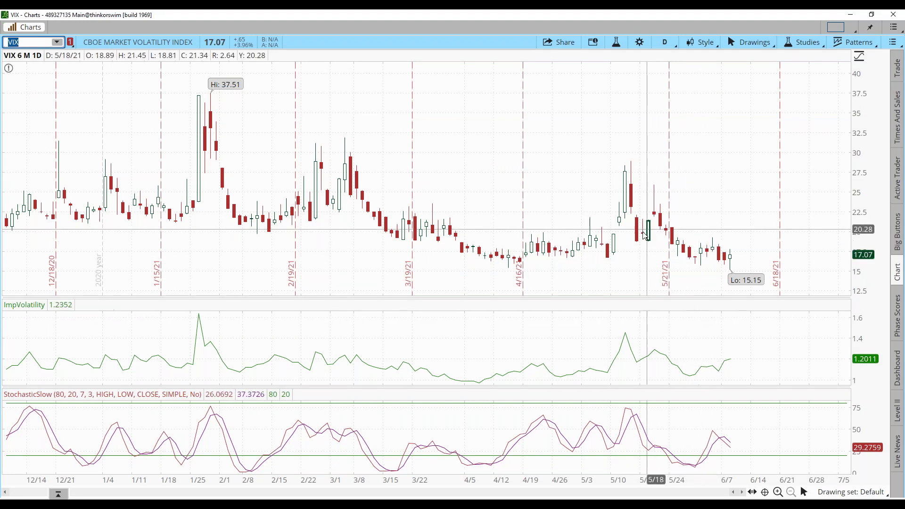
Step: Load FCX on the chart, briefly compare with RIO, then switch back to FCX
type("FCX")
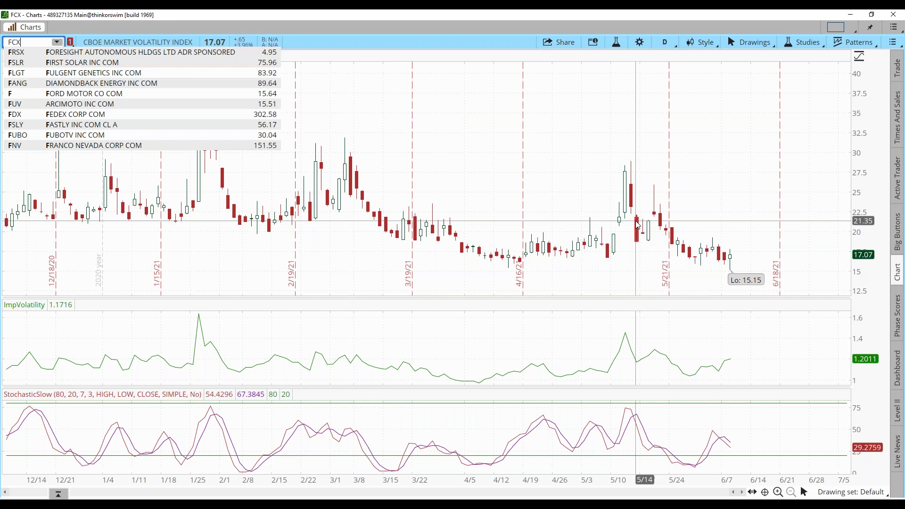
key("Return")
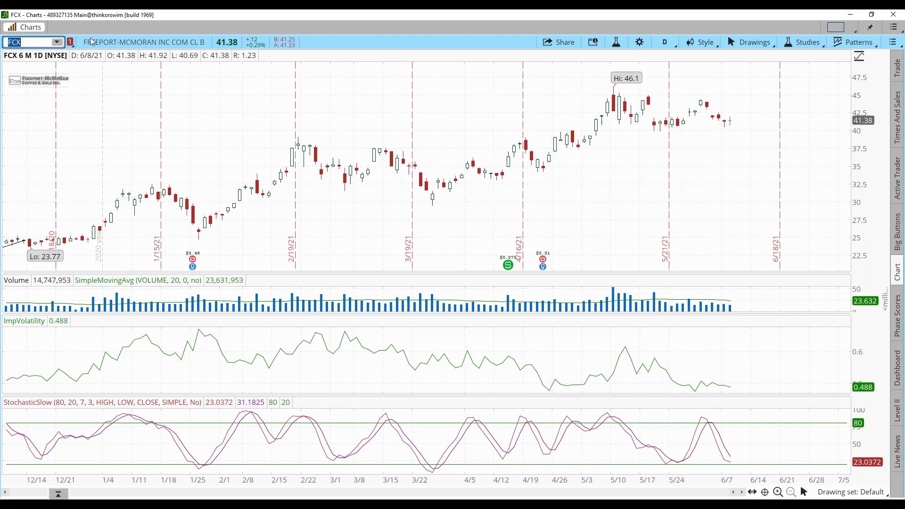
key("Return")
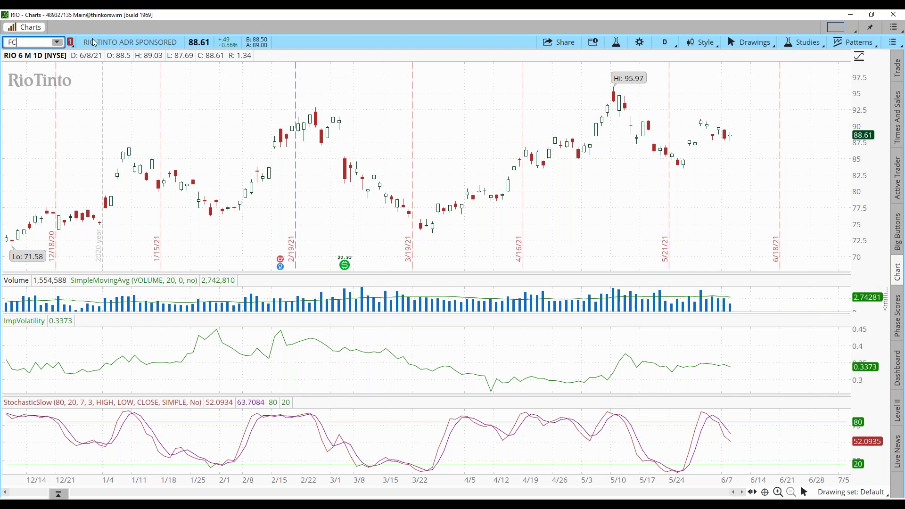
key("Return")
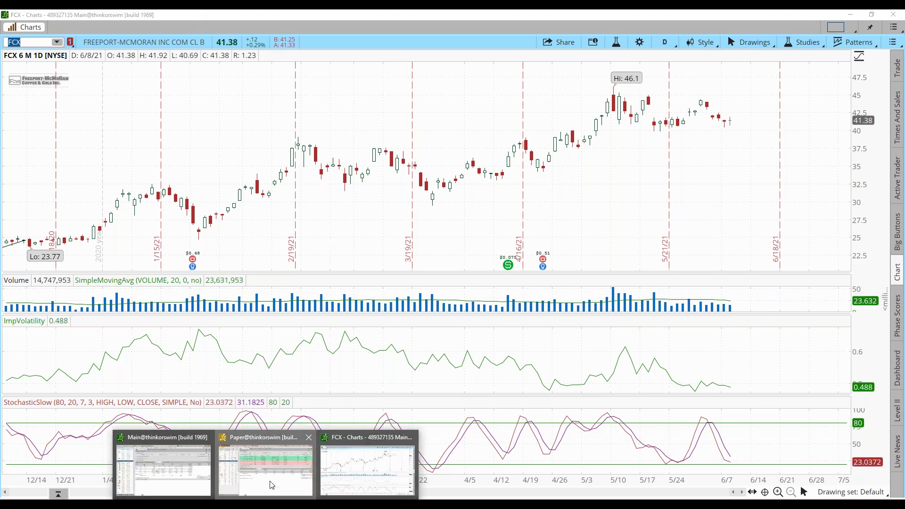
Step: Bring up paperMoney's Analyze Risk Profile, initially loaded with GOOGL
left_click(266, 460)
left_click(290, 33)
left_click(232, 59)
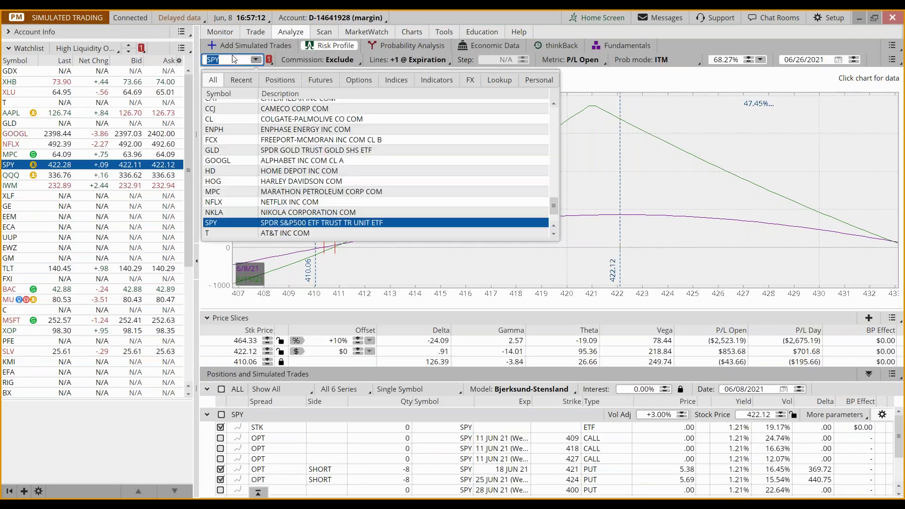
left_click(300, 162)
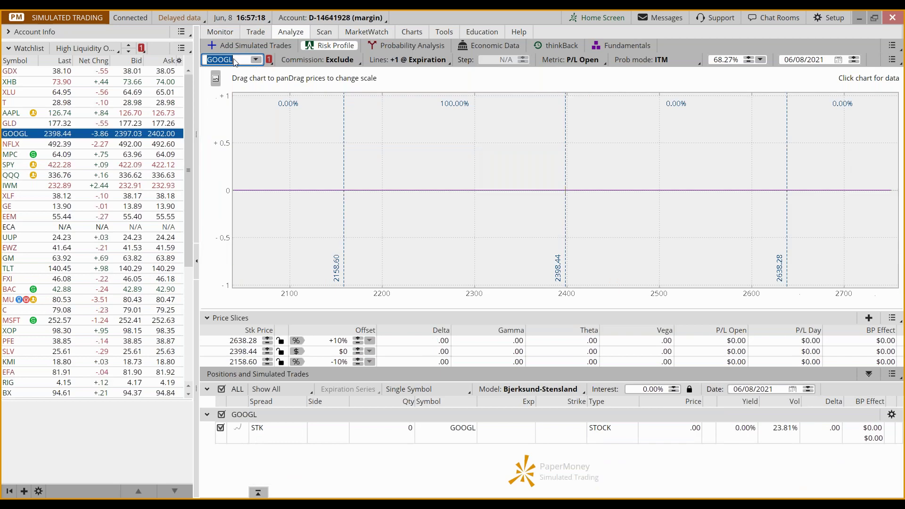
Step: Replace the symbol with FCX to plot the 42/44 June 18 call spread
left_click(235, 61)
type("FCX")
key("Return")
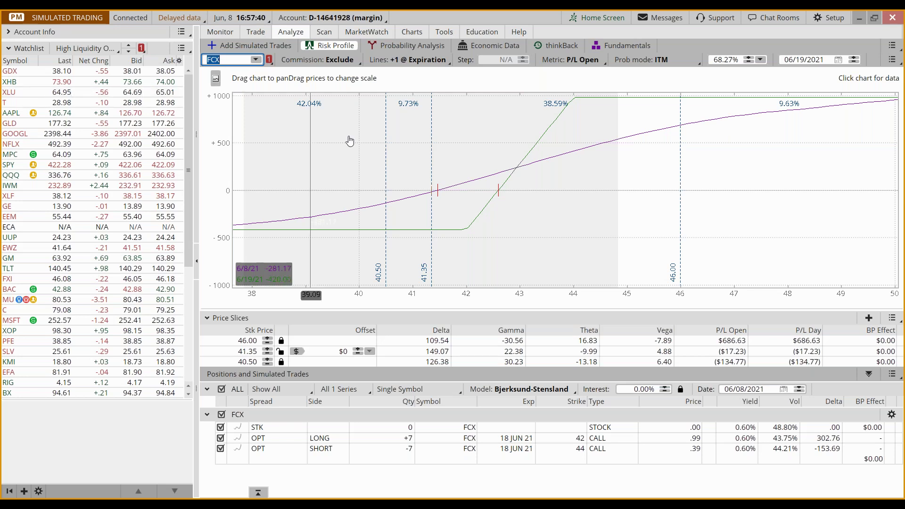
Step: Set the FCX option chain to Vertical spreads and return to Risk Profile showing prices 39 to 50
left_click(286, 47)
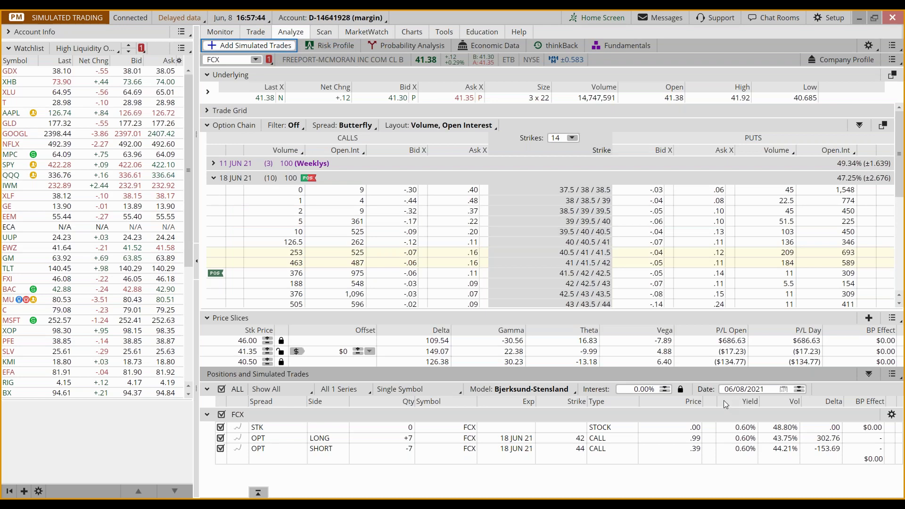
left_click(339, 125)
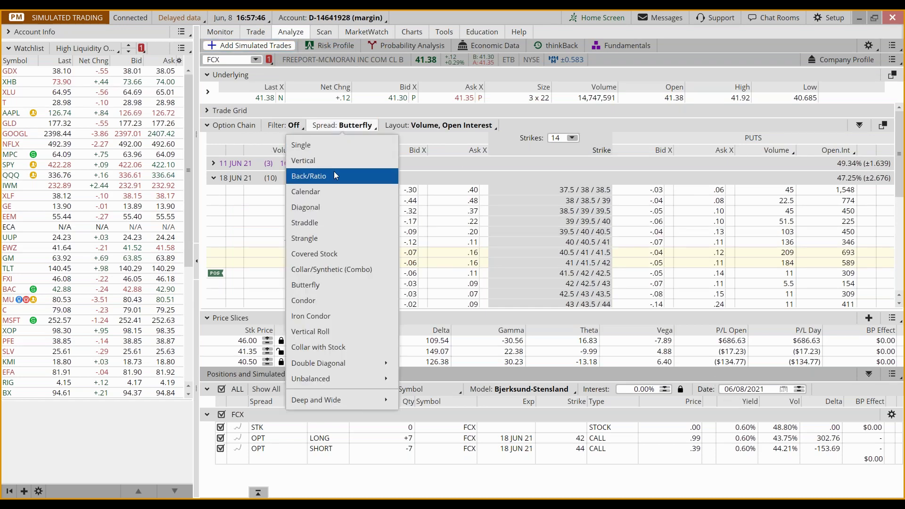
left_click(336, 162)
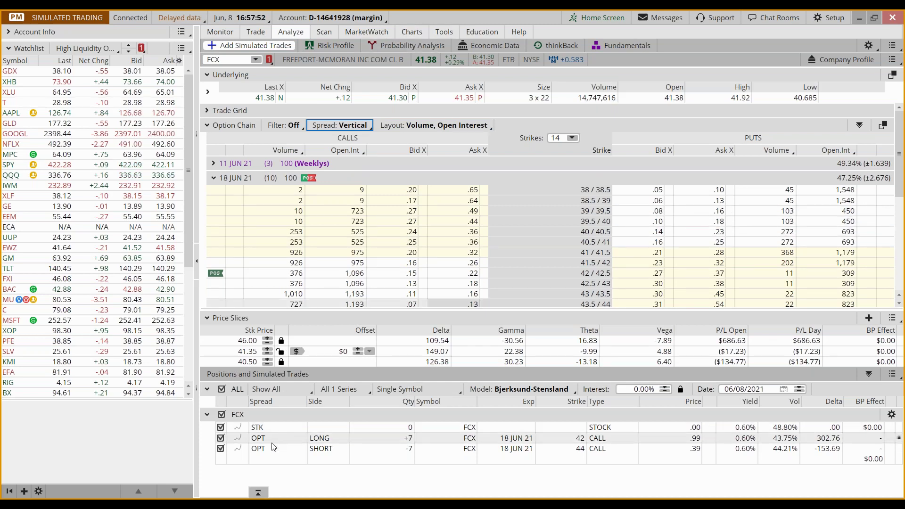
left_click(330, 45)
left_click_drag(766, 254, 740, 254)
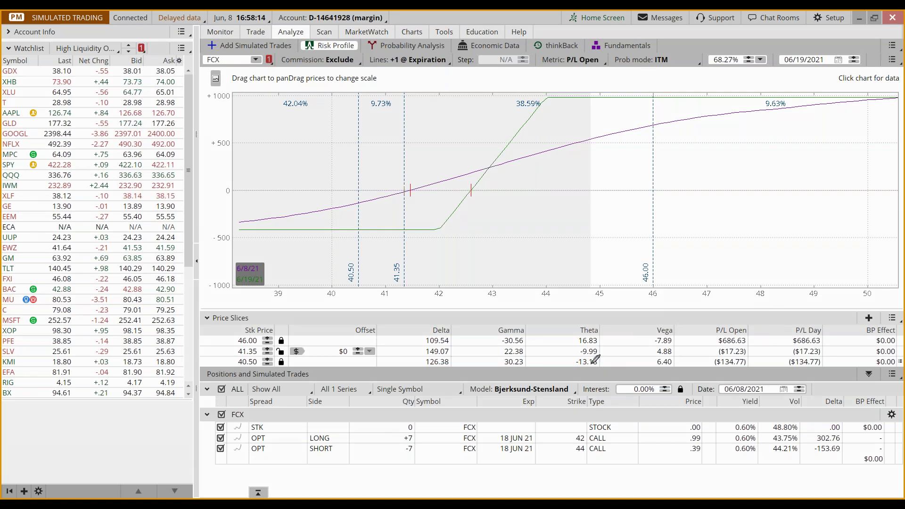
Step: Box the -9.99 theta, mark the curves' crossing, and drag the upper price slice to 42.98
mouse_move(567, 356)
left_mouse_down()
mouse_move(600, 349)
mouse_move(570, 346)
left_mouse_up()
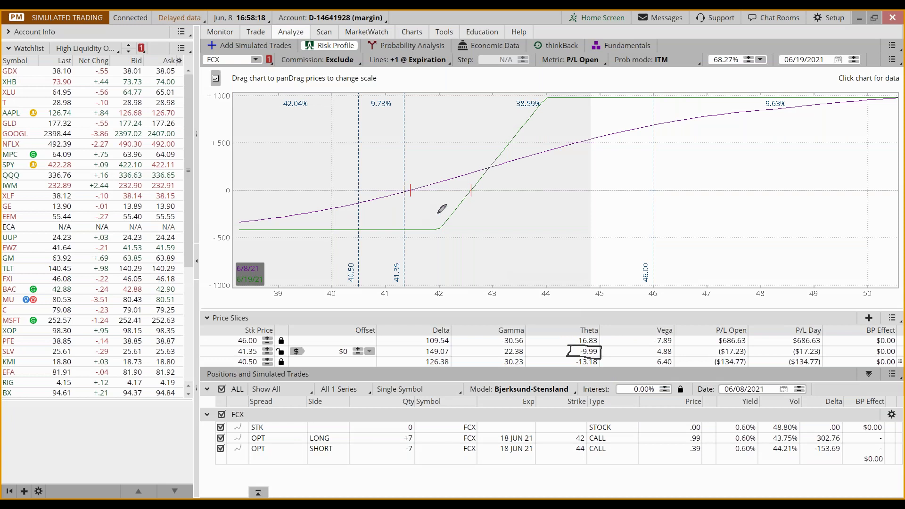
mouse_move(419, 189)
left_mouse_down()
mouse_move(491, 178)
mouse_move(475, 166)
mouse_move(491, 177)
mouse_move(480, 202)
left_mouse_up()
left_click_drag(654, 158, 492, 167)
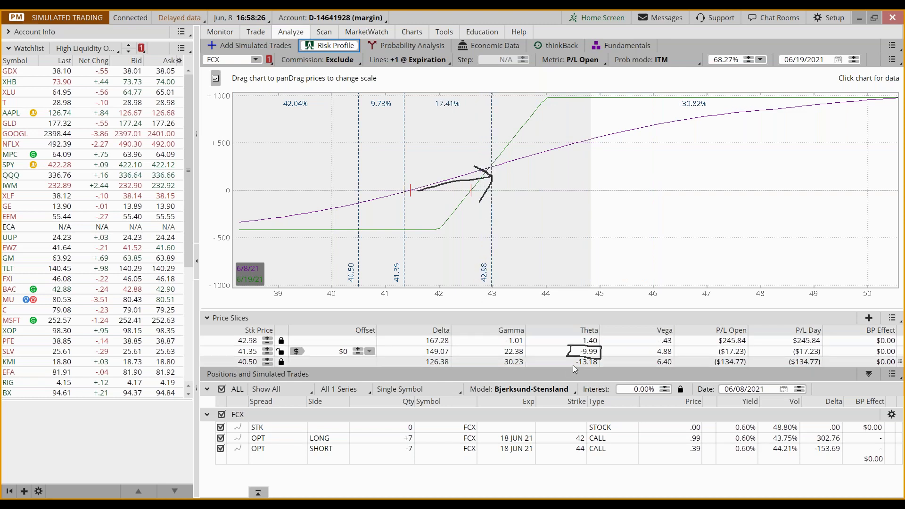
Step: Annotate the payoff zones with arrows and boxes around the maximum profit and 40.50 price
mouse_move(597, 282)
left_mouse_down()
mouse_move(591, 331)
mouse_move(608, 323)
left_mouse_up()
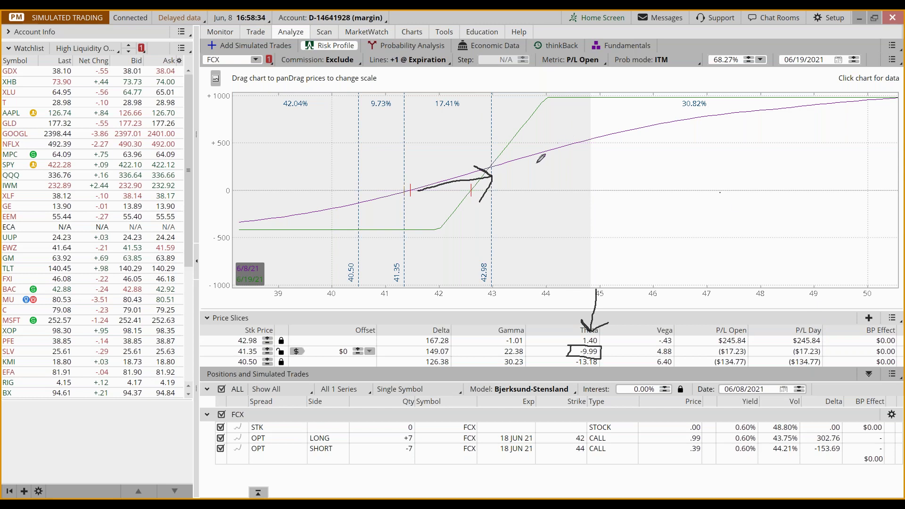
mouse_move(514, 174)
left_mouse_down()
mouse_move(581, 169)
mouse_move(564, 185)
left_mouse_up()
mouse_move(522, 159)
left_mouse_down()
mouse_move(529, 107)
mouse_move(627, 98)
mouse_move(616, 157)
mouse_move(518, 160)
left_mouse_up()
left_click_drag(581, 200, 641, 192)
mouse_move(625, 184)
left_mouse_down()
mouse_move(637, 184)
mouse_move(626, 206)
left_mouse_up()
left_click_drag(637, 66, 630, 121)
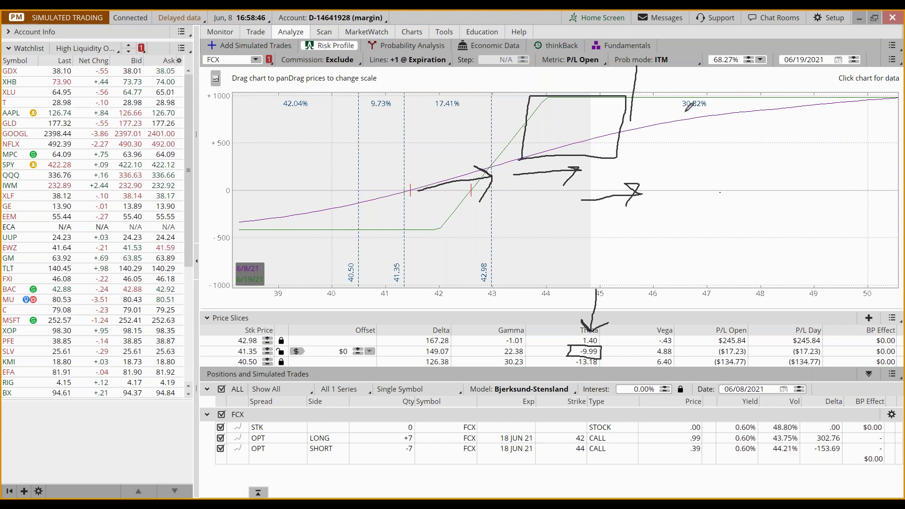
mouse_move(338, 199)
left_mouse_down()
mouse_move(370, 196)
mouse_move(369, 216)
mouse_move(340, 194)
left_mouse_up()
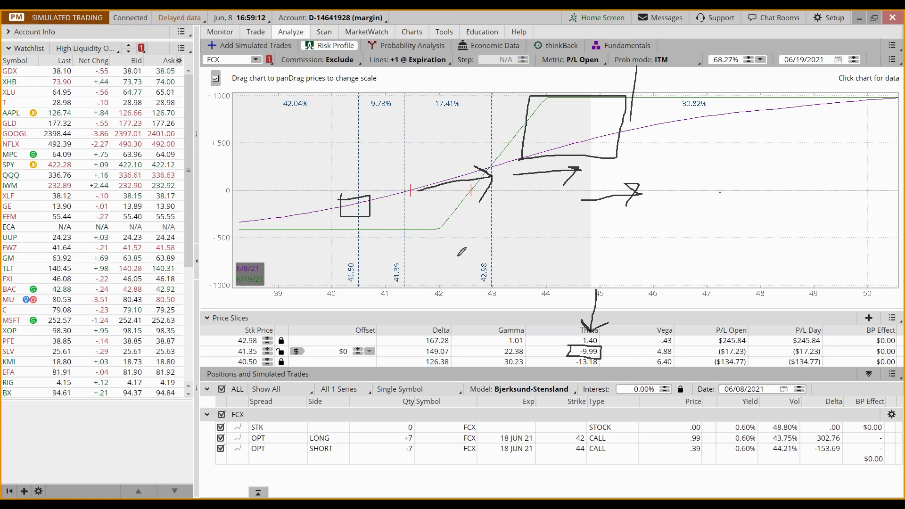
Step: Clear the drawings and exclude both call spread legs from the analysis
key("e")
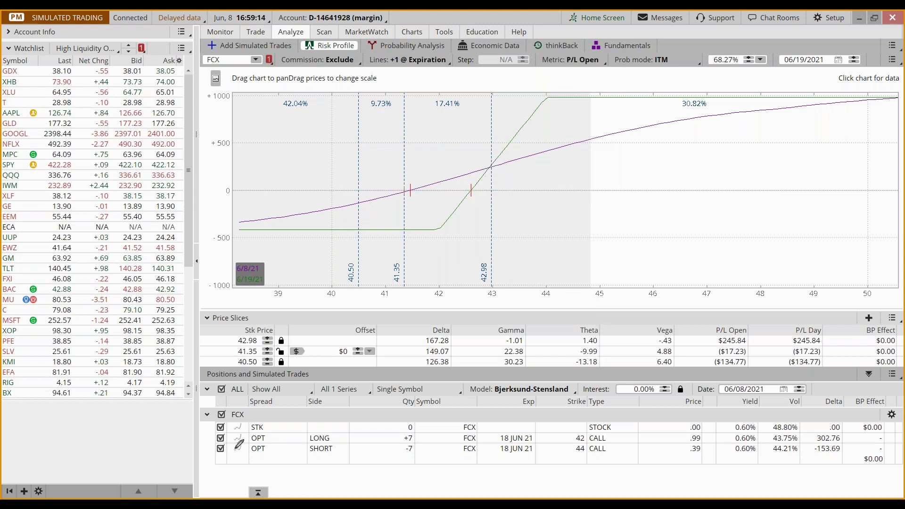
left_click(220, 438)
left_click(220, 448)
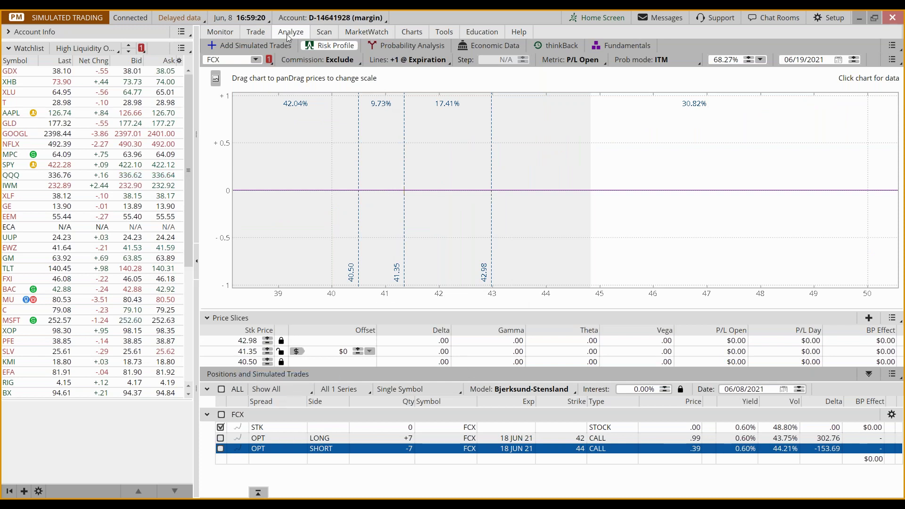
Step: In Add Simulated Trades, collapse Price Slices and 18 JUN 21, and expand the 16 JUL 21 strikes
left_click(236, 46)
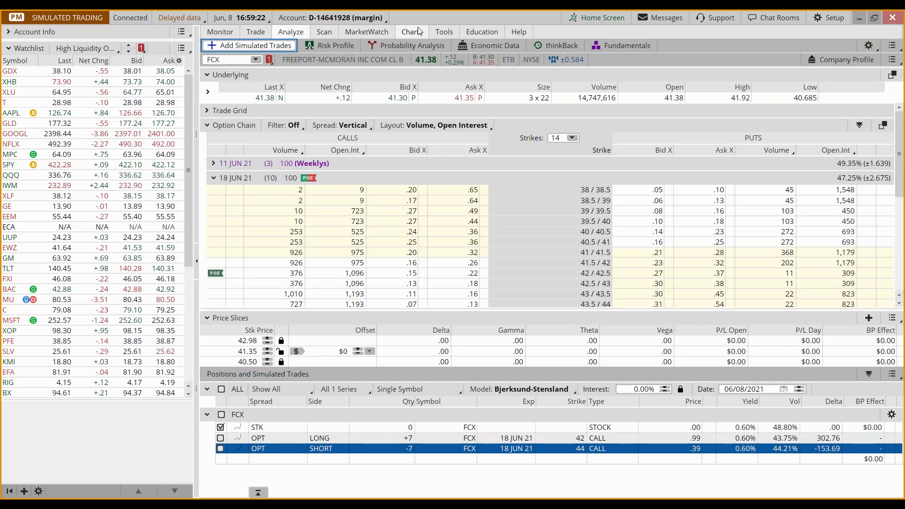
mouse_move(411, 32)
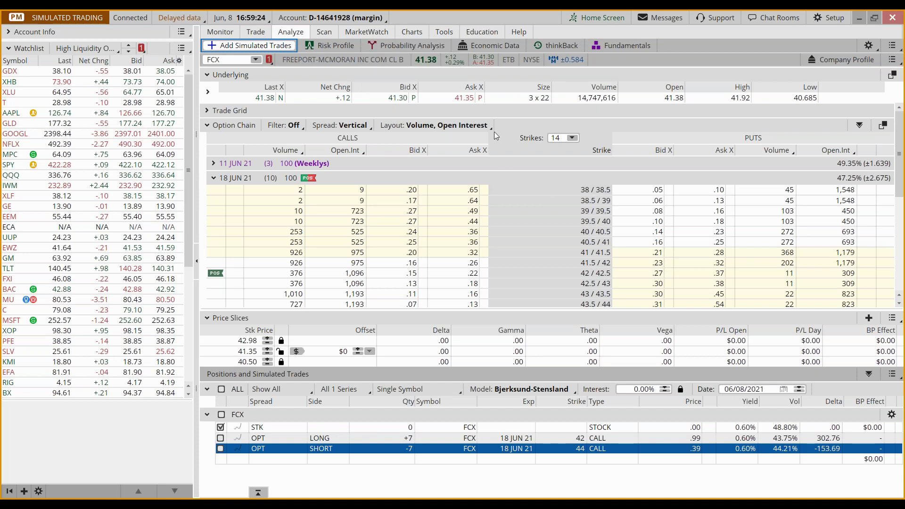
left_click(208, 318)
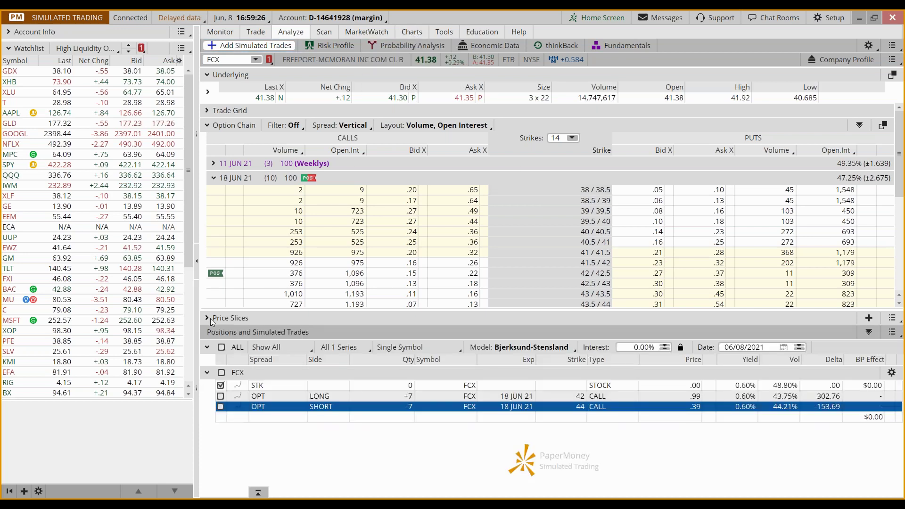
left_click(214, 177)
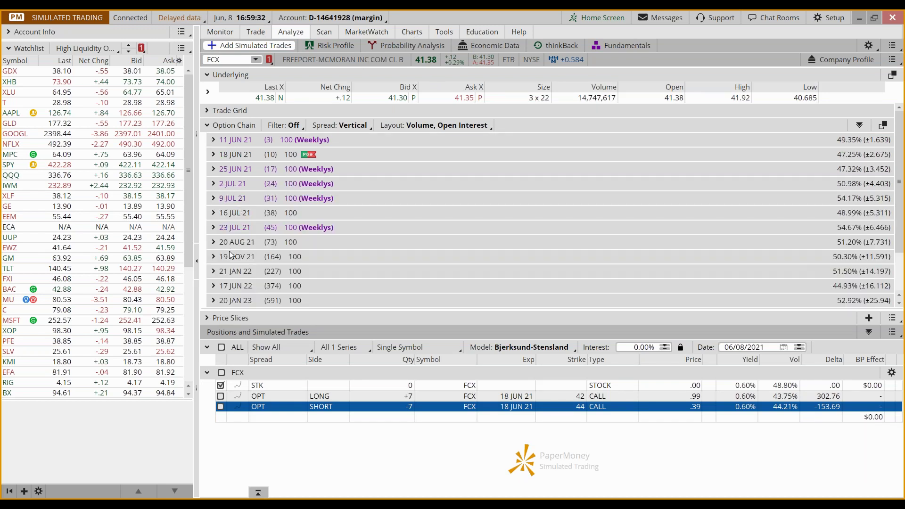
left_click(224, 216)
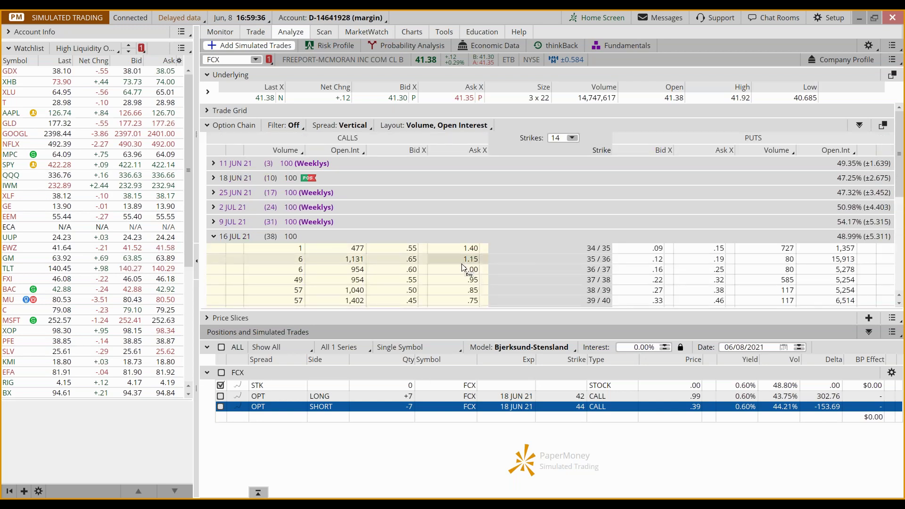
scroll(466, 264, "down", 1)
scroll(464, 269, "down", 3)
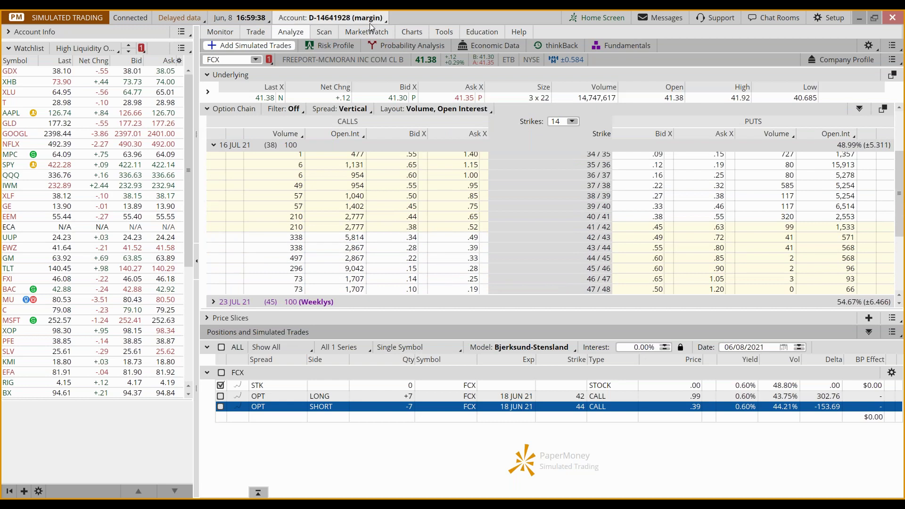
Step: Sell a 10-lot 16 JUL 21 41/39 put vertical and view its risk profile
left_click(632, 217)
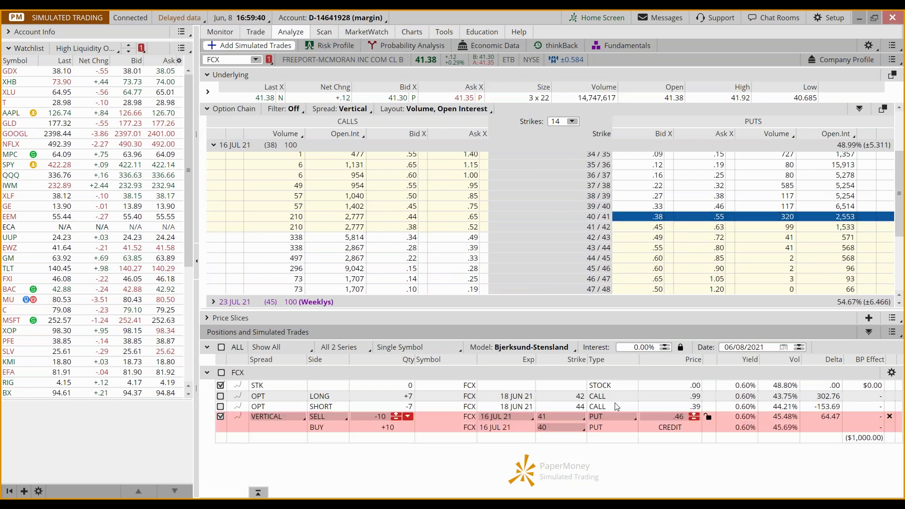
left_click(580, 428)
left_click(580, 297)
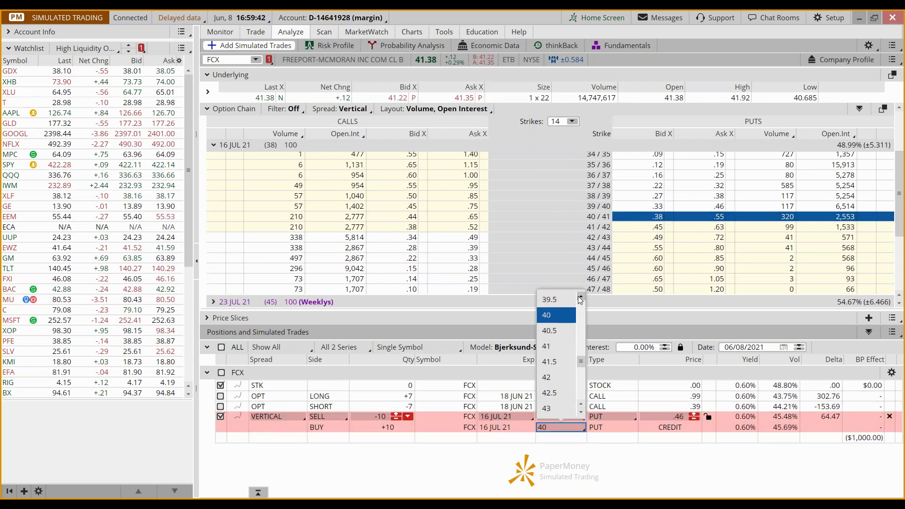
left_click(581, 297)
left_click(561, 300)
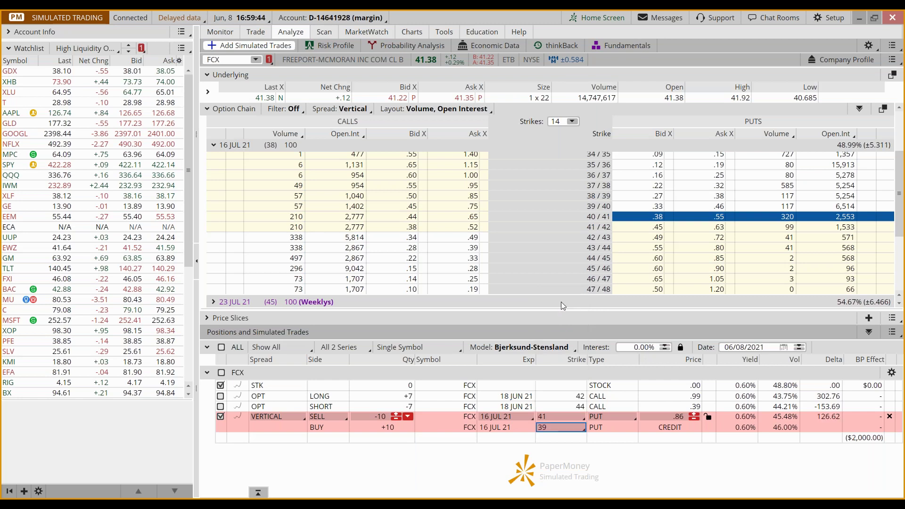
left_click(330, 46)
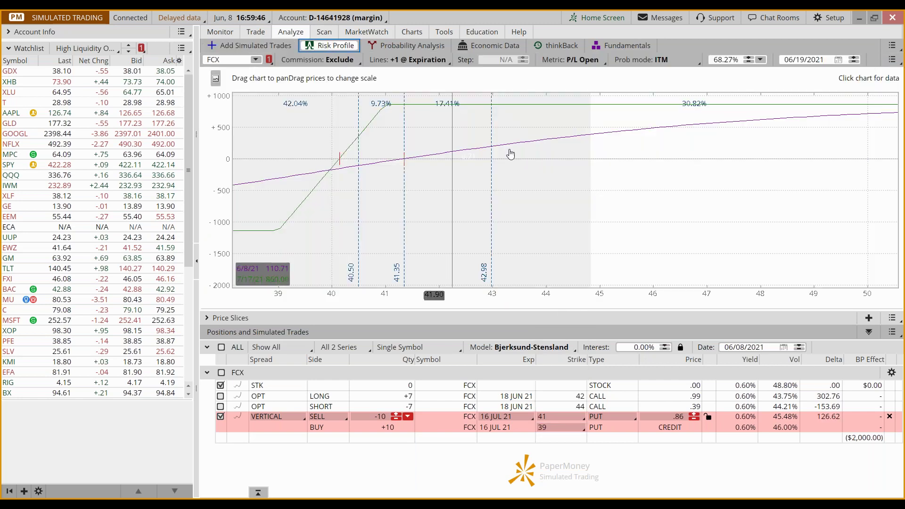
Step: Pan to lower prices, drag the upper price slice from 42.98 to 46.00, and expand Price Slices
left_click_drag(542, 189, 686, 188)
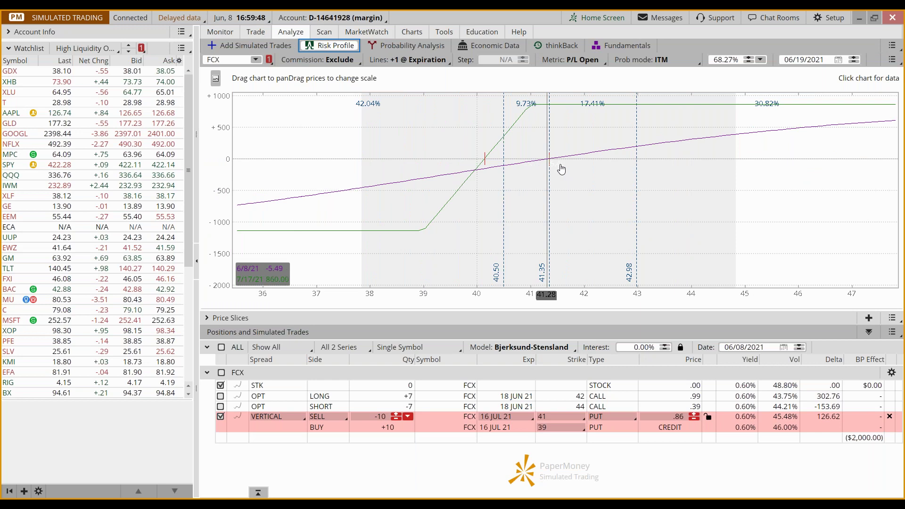
left_click_drag(637, 160, 798, 166)
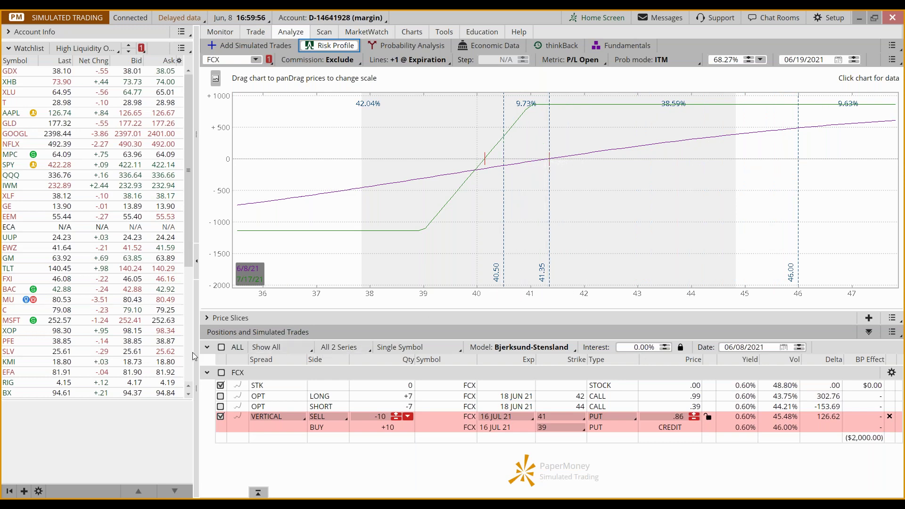
left_click(226, 319)
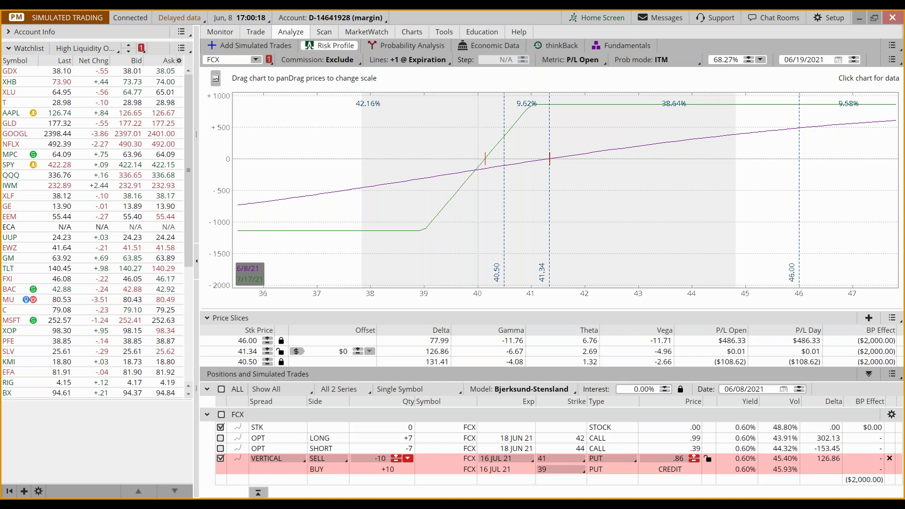
mouse_move(568, 311)
left_mouse_down()
mouse_move(590, 307)
mouse_move(609, 337)
mouse_move(609, 372)
mouse_move(564, 377)
mouse_move(568, 307)
left_mouse_up()
mouse_move(643, 285)
left_mouse_down()
mouse_move(604, 315)
mouse_move(601, 306)
mouse_move(621, 317)
left_mouse_up()
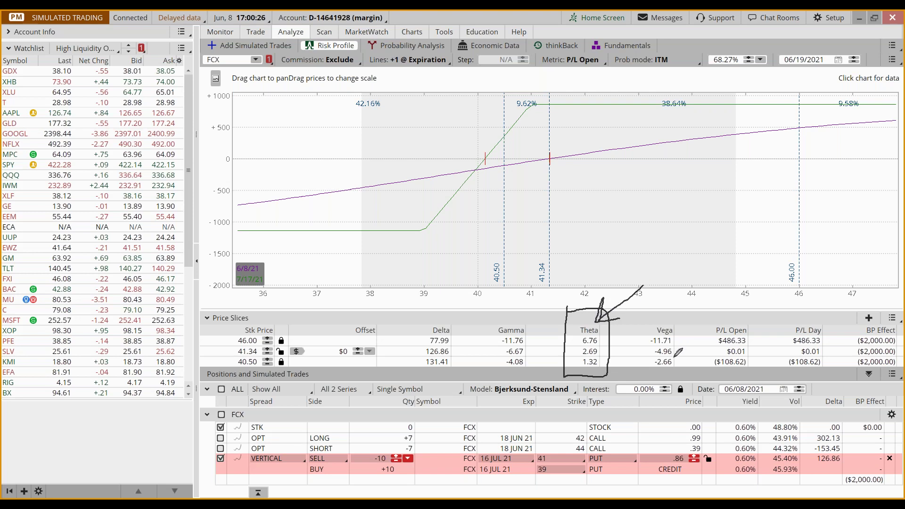
mouse_move(638, 312)
left_mouse_down()
mouse_move(674, 313)
mouse_move(689, 335)
mouse_move(685, 371)
mouse_move(627, 373)
mouse_move(629, 312)
mouse_move(644, 311)
mouse_move(641, 339)
left_mouse_up()
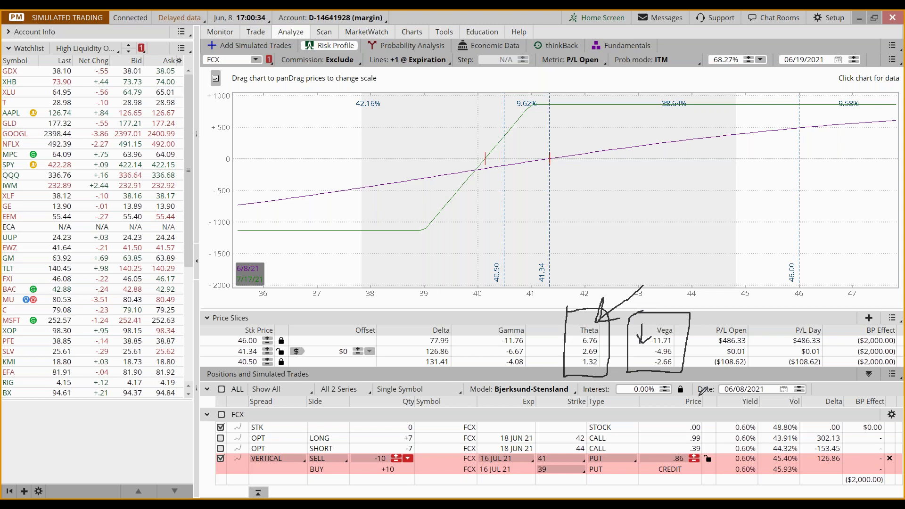
mouse_move(403, 316)
left_mouse_down()
mouse_move(478, 322)
mouse_move(485, 351)
mouse_move(415, 371)
mouse_move(413, 314)
left_mouse_up()
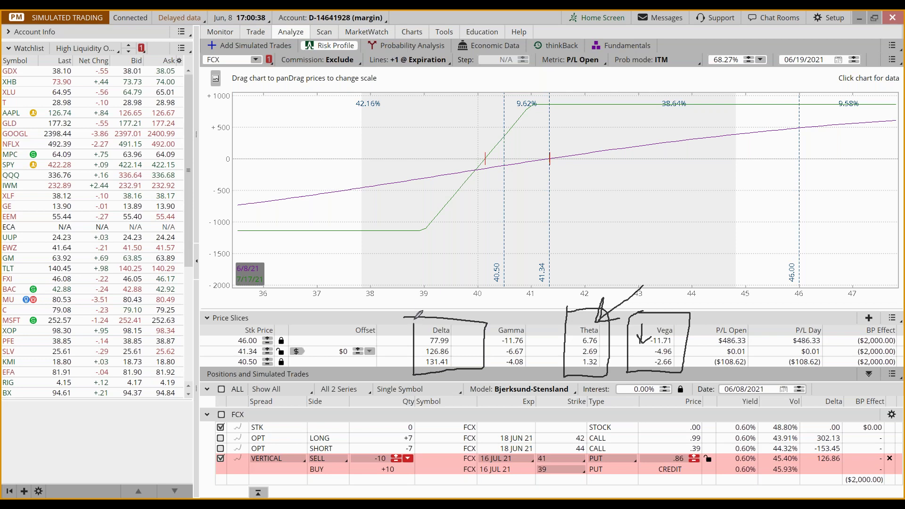
mouse_move(462, 356)
left_mouse_down()
mouse_move(464, 336)
mouse_move(469, 341)
left_mouse_up()
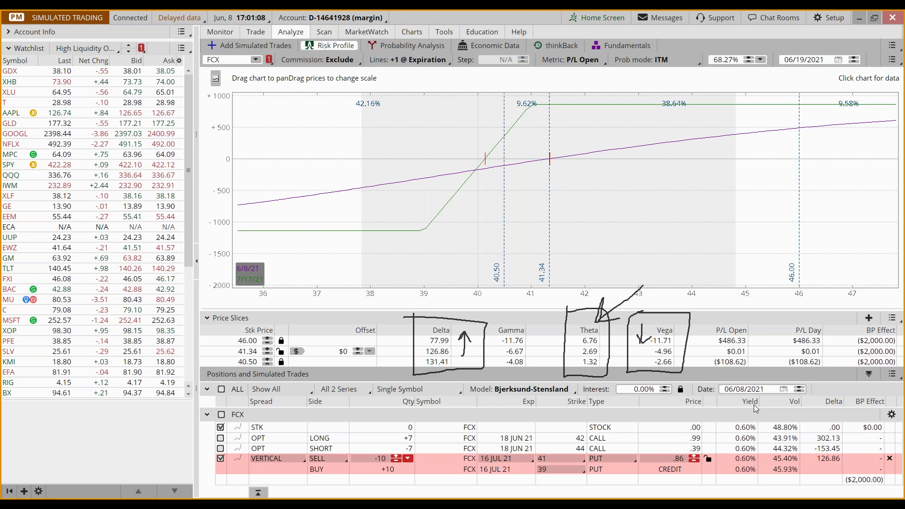
key("e")
mouse_move(461, 146)
left_mouse_down()
mouse_move(506, 146)
mouse_move(506, 193)
mouse_move(455, 195)
mouse_move(459, 147)
left_mouse_up()
mouse_move(477, 103)
left_mouse_down()
mouse_move(478, 136)
mouse_move(493, 124)
left_mouse_up()
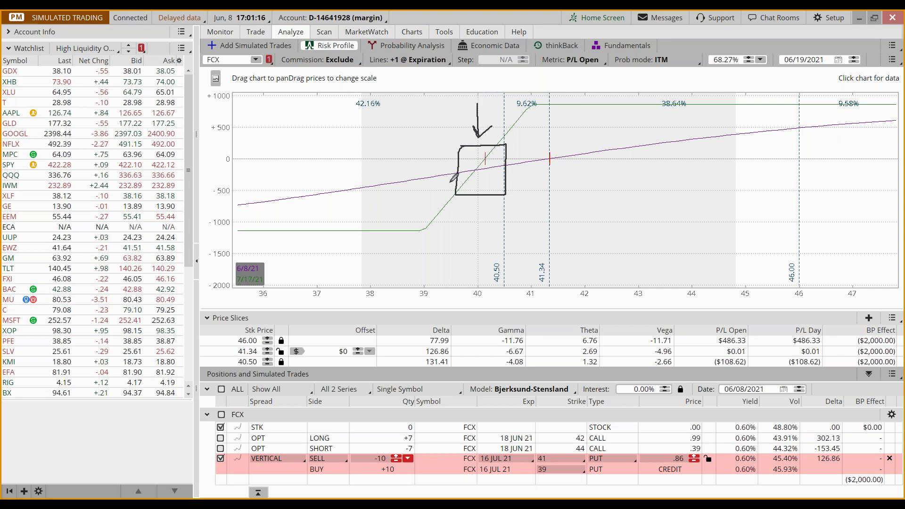
mouse_move(453, 147)
left_mouse_down()
mouse_move(413, 180)
mouse_move(433, 176)
mouse_move(418, 219)
mouse_move(430, 209)
left_mouse_up()
mouse_move(374, 196)
left_mouse_down()
mouse_move(372, 217)
mouse_move(381, 208)
left_mouse_up()
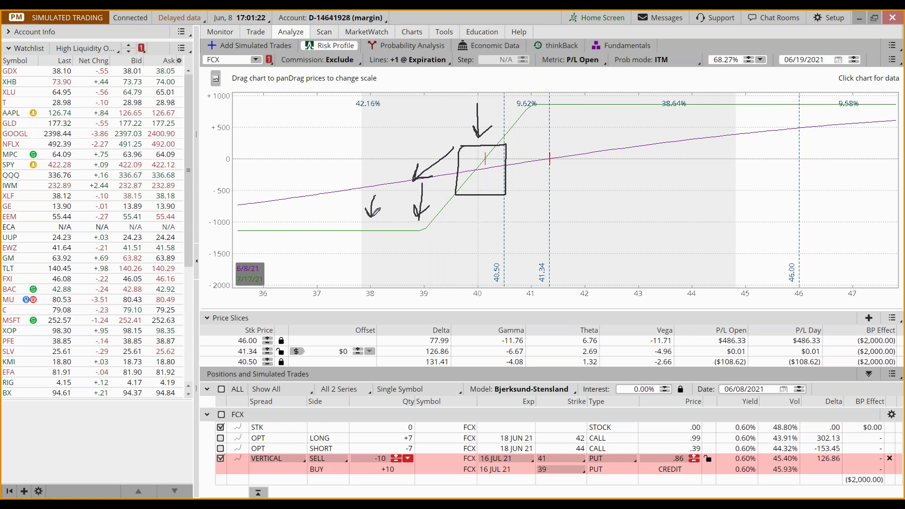
left_click_drag(297, 204, 293, 223)
mouse_move(288, 213)
left_mouse_down()
mouse_move(293, 223)
mouse_move(303, 212)
left_mouse_up()
key("e")
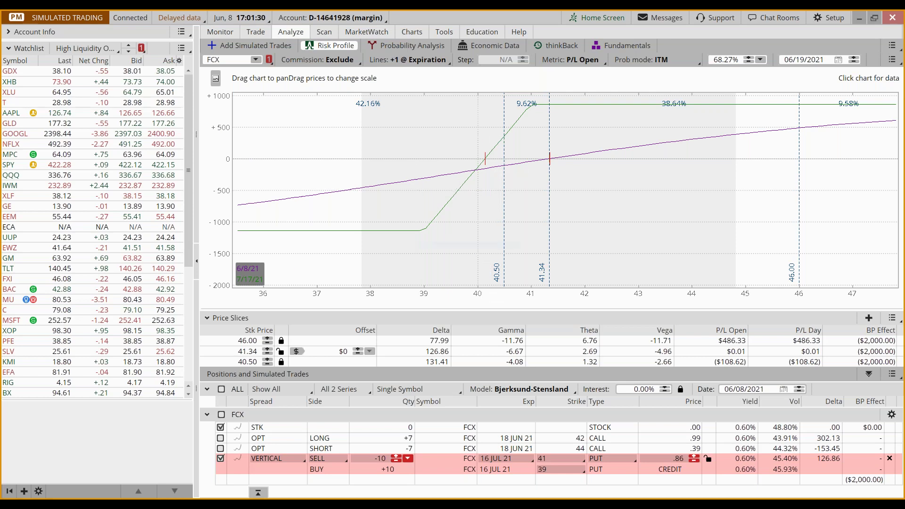
Step: Swap the 41/39 spread for a simulated 16 JUL 21 37/35 put credit spread, glancing at Charts
left_click(220, 458)
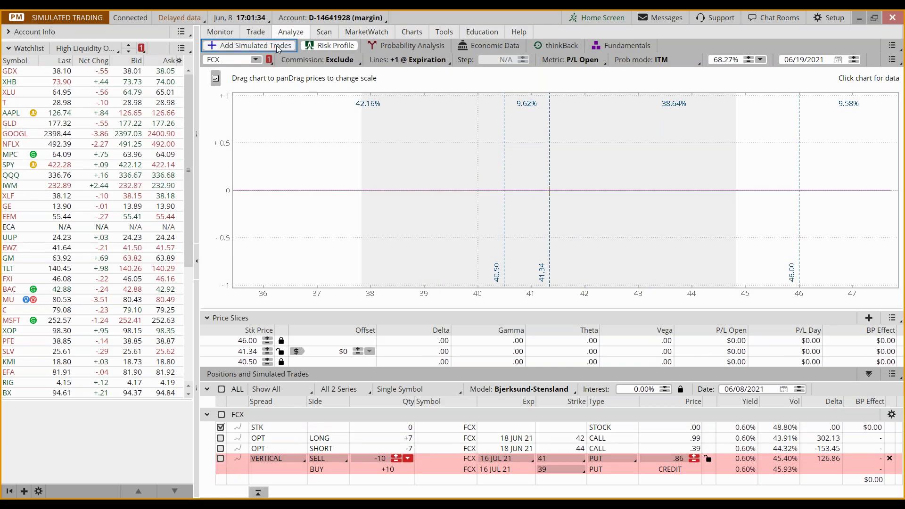
left_click(276, 45)
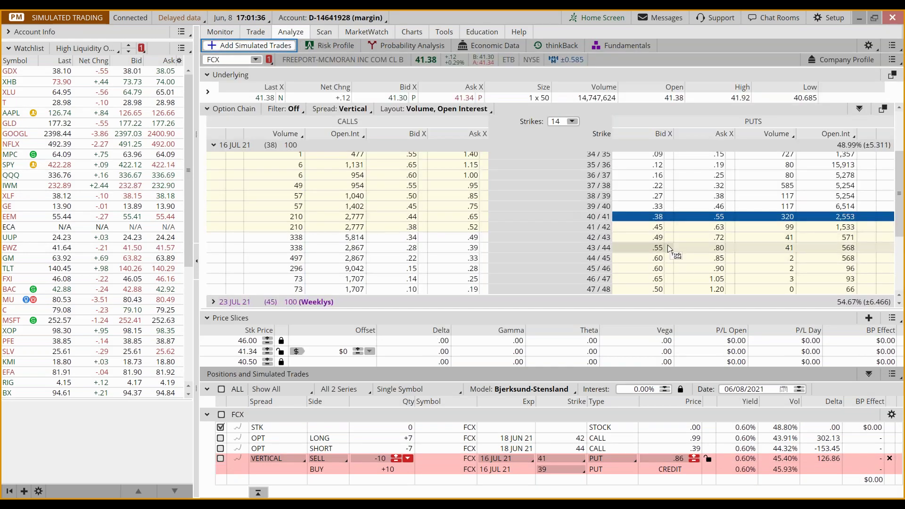
left_click(658, 173)
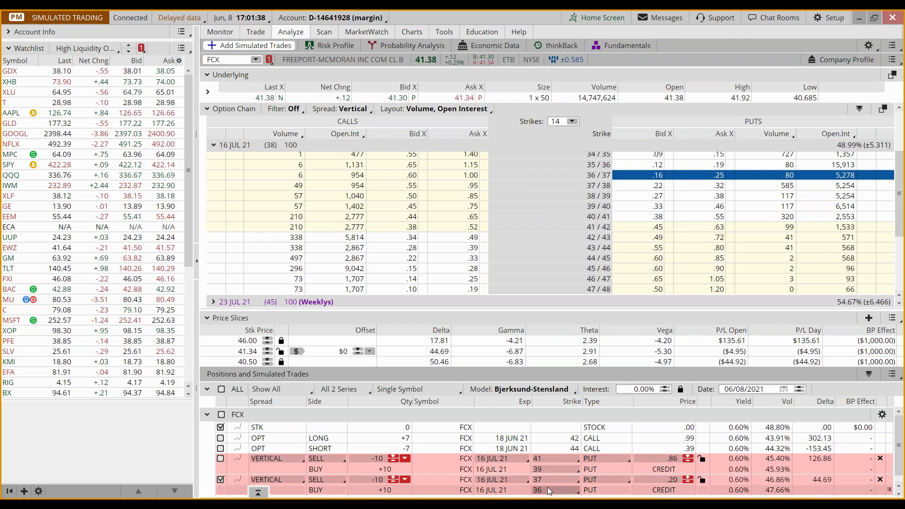
left_click(546, 489)
left_click(550, 438)
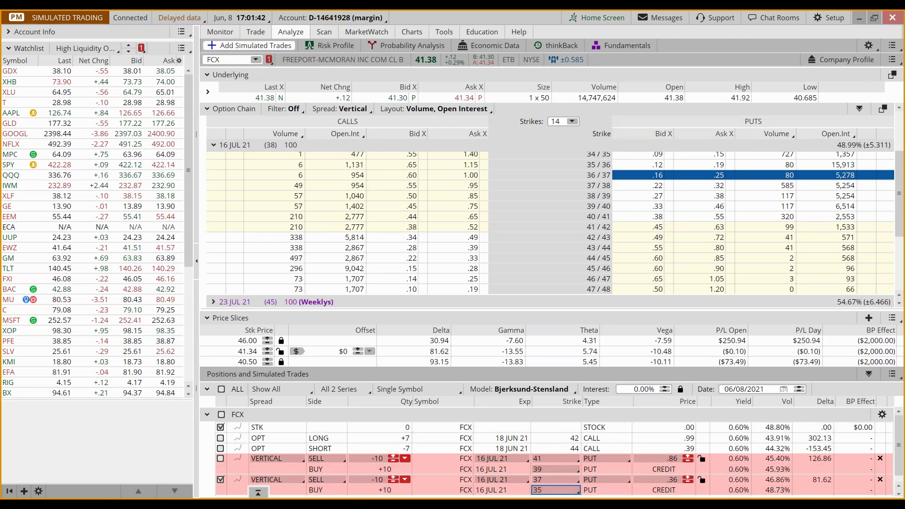
left_click(346, 483)
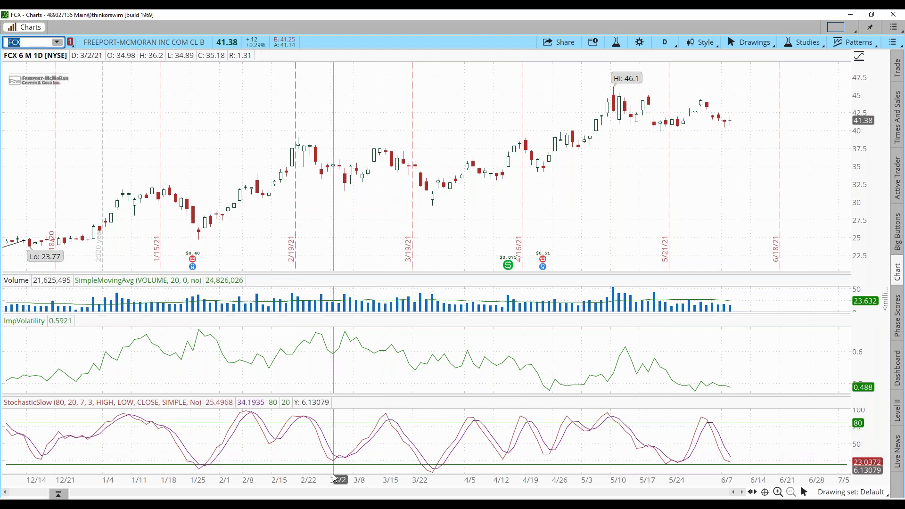
left_click(260, 465)
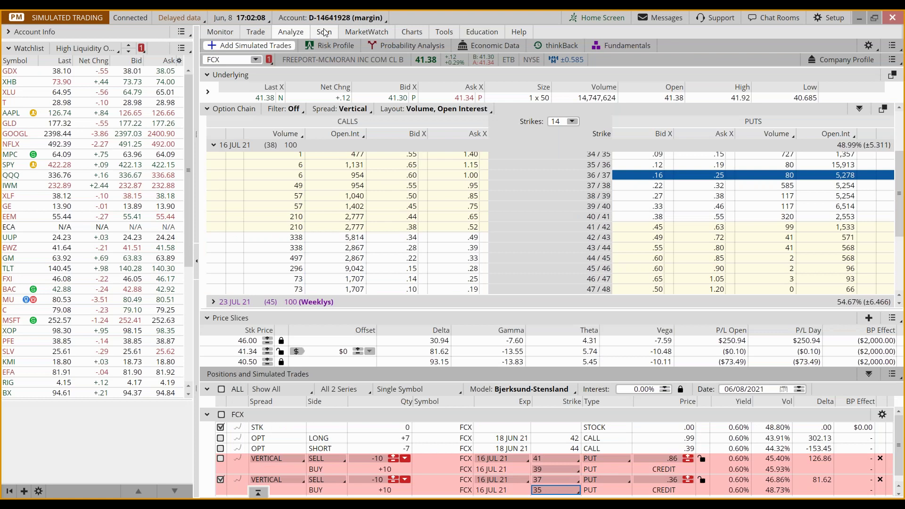
Step: View FCX's 68.27% probability cone, mark the 16 JUL 21 expiration, then switch back
left_click(412, 46)
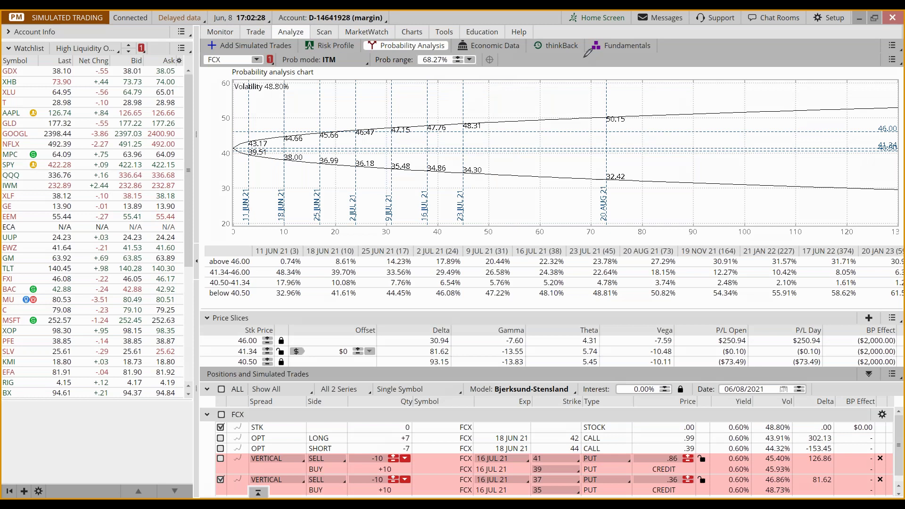
mouse_move(419, 72)
left_mouse_down()
mouse_move(430, 74)
mouse_move(435, 228)
mouse_move(416, 215)
mouse_move(420, 72)
left_mouse_up()
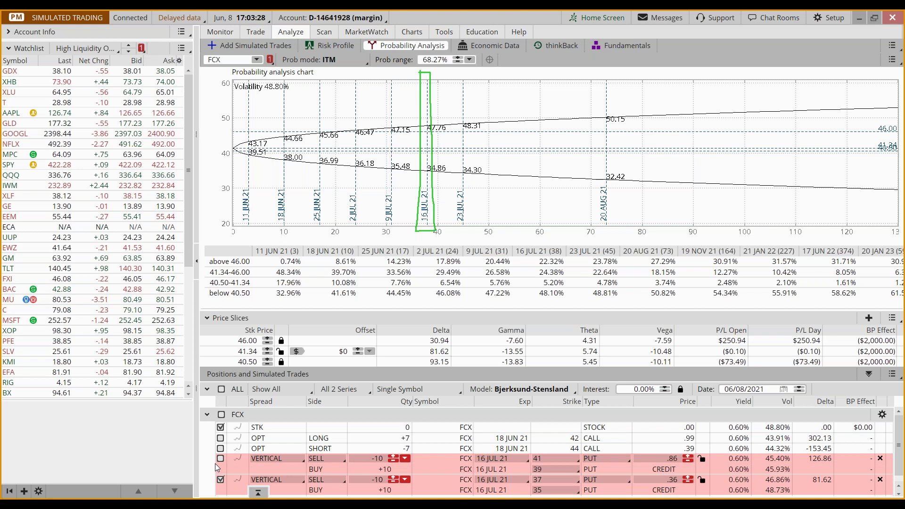
left_click(288, 49)
left_click(312, 45)
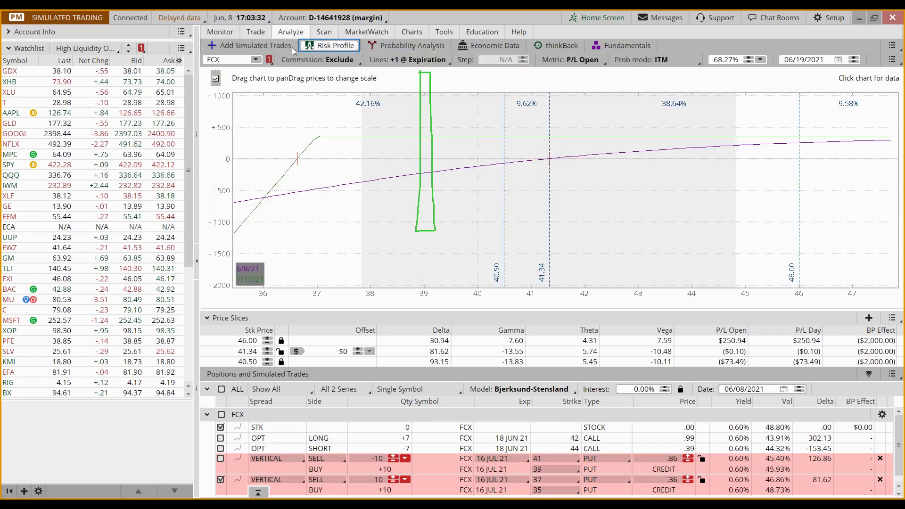
left_click(273, 49)
left_click(332, 45)
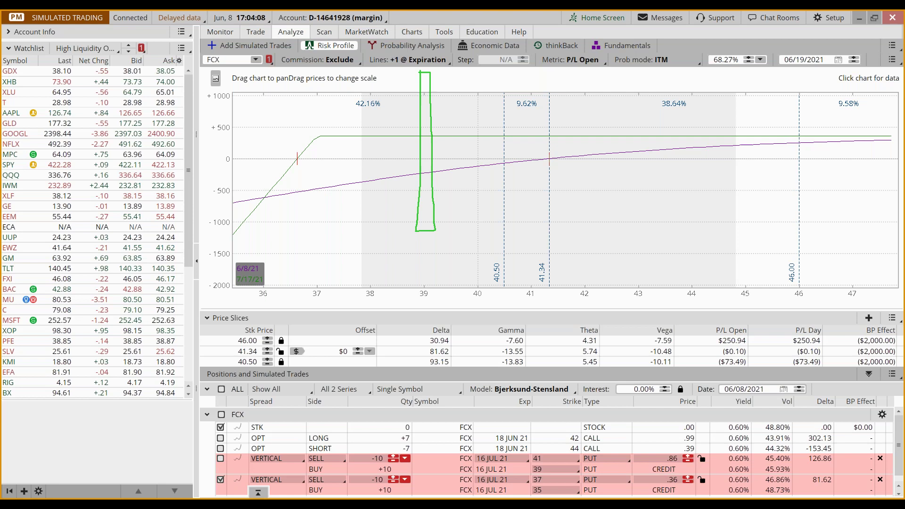
key("Escape")
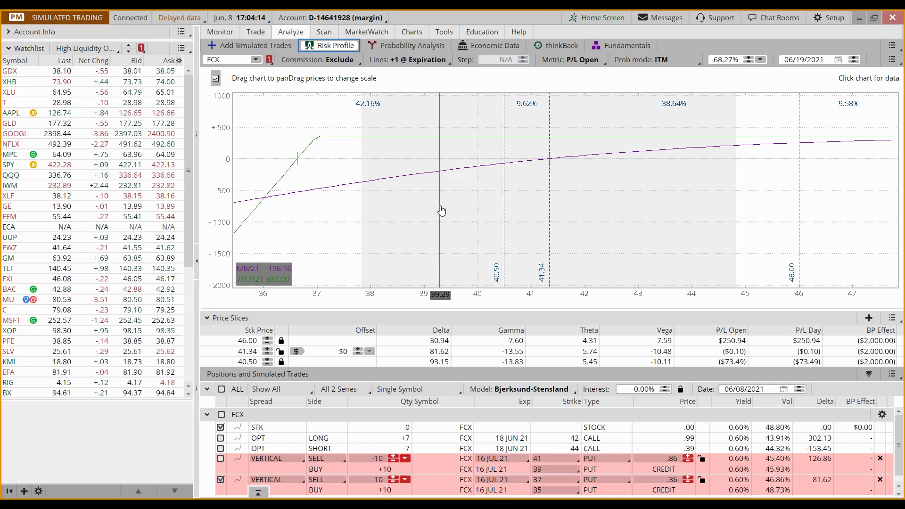
Step: Pan the 37/35 put spread risk graph so the price axis extends down to about 33
left_click_drag(440, 208, 574, 204)
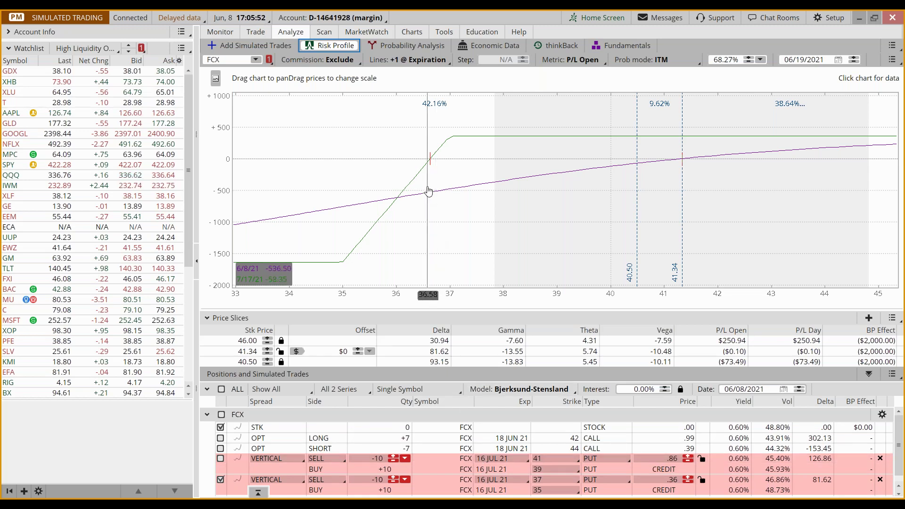
Step: Slide the 40.50 price slice down through about 38.19 and 37.09 to roughly 36
left_click_drag(636, 163, 514, 164)
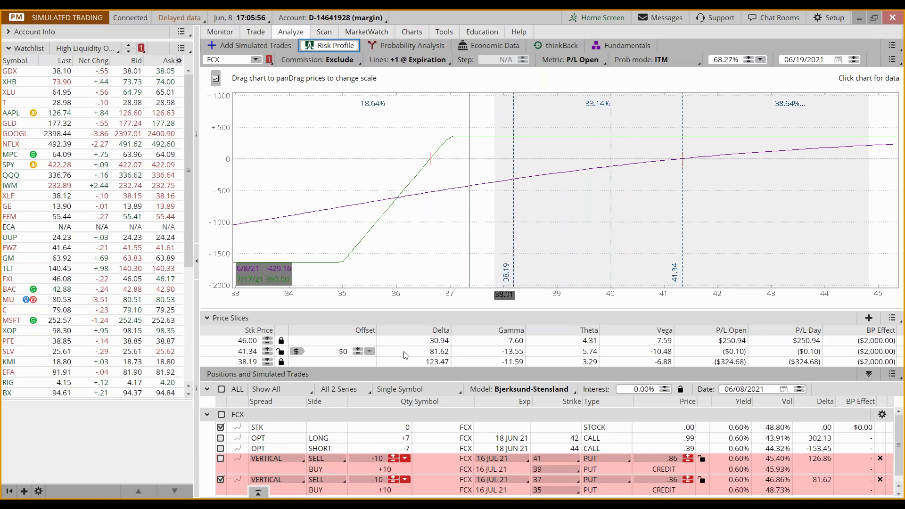
left_click_drag(513, 137, 454, 160)
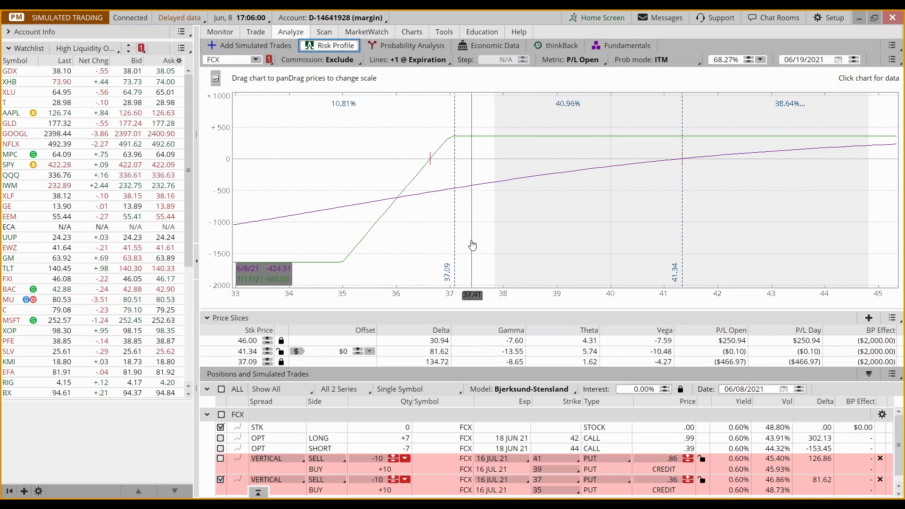
left_click_drag(454, 169, 397, 202)
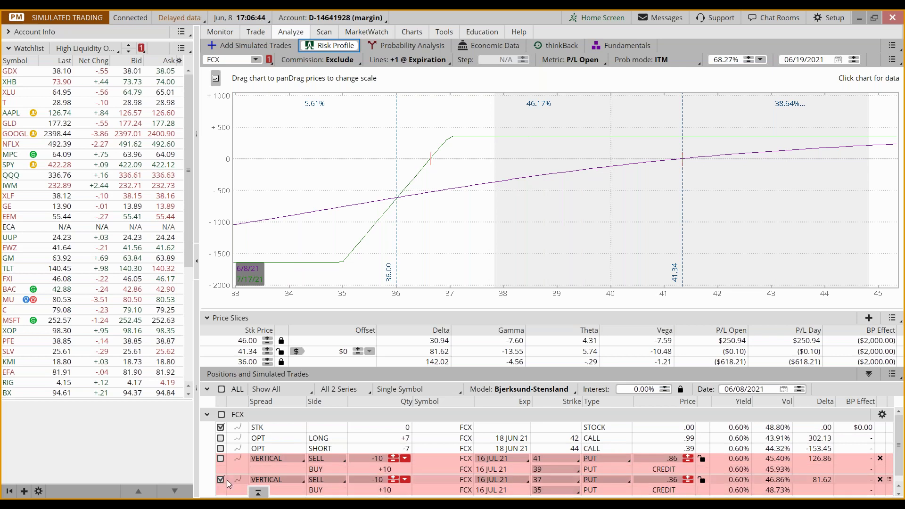
Step: Switch the 41/39 spread to 18 JUN 21, excluding the 37/35 spread and including the 41/39 spread in the analysis
left_click(519, 458)
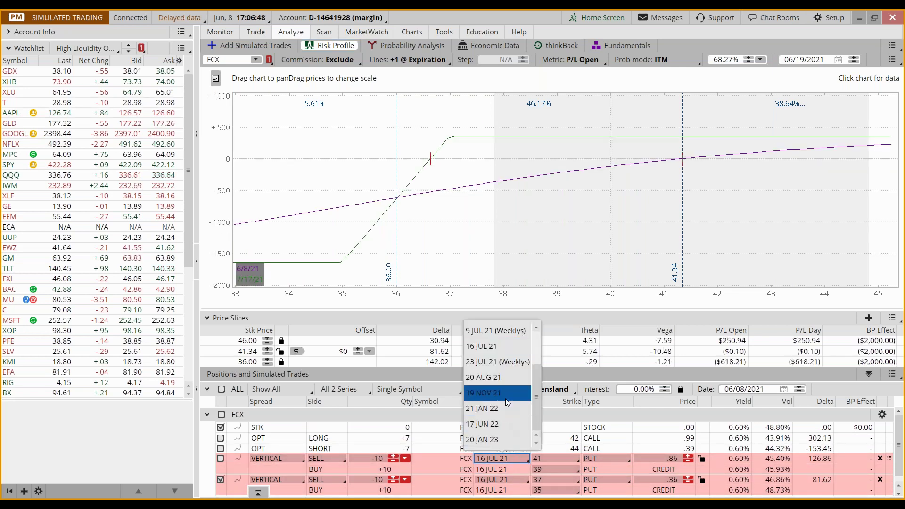
scroll(505, 329, "up", 2)
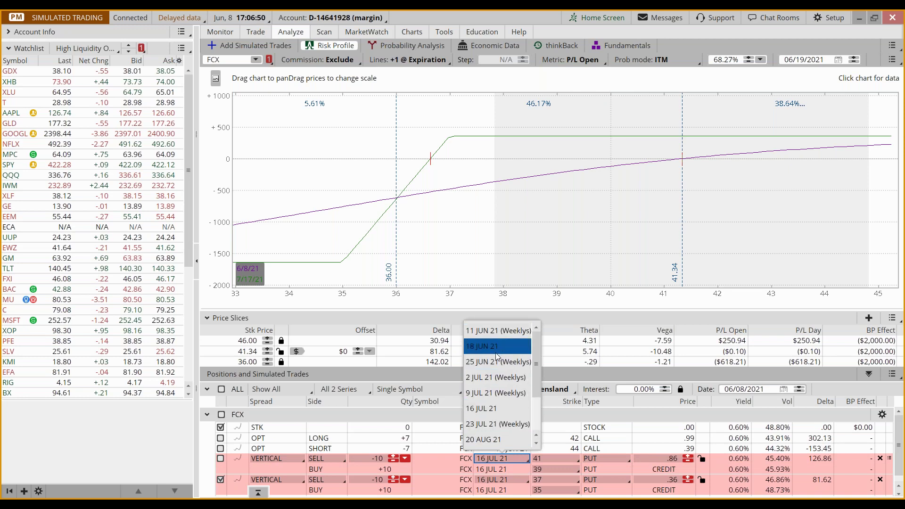
left_click(496, 355)
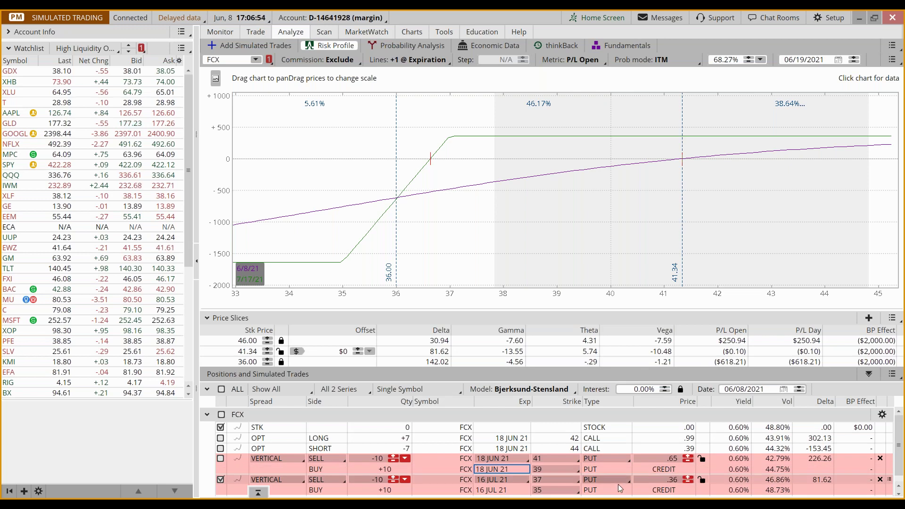
left_click(220, 479)
left_click(222, 457)
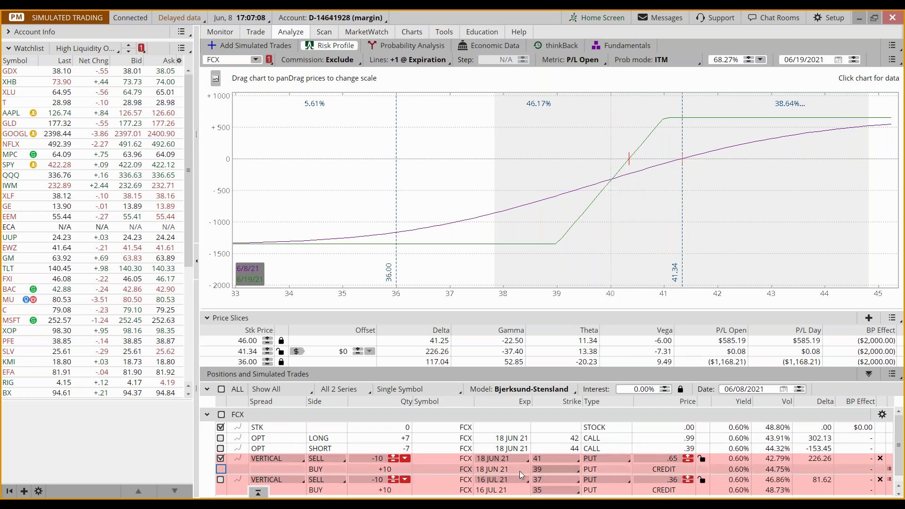
Step: Move the 41/39 spread to the 16 JUL 21 expiration and the 36.00 slice to 39.98
left_click(527, 459)
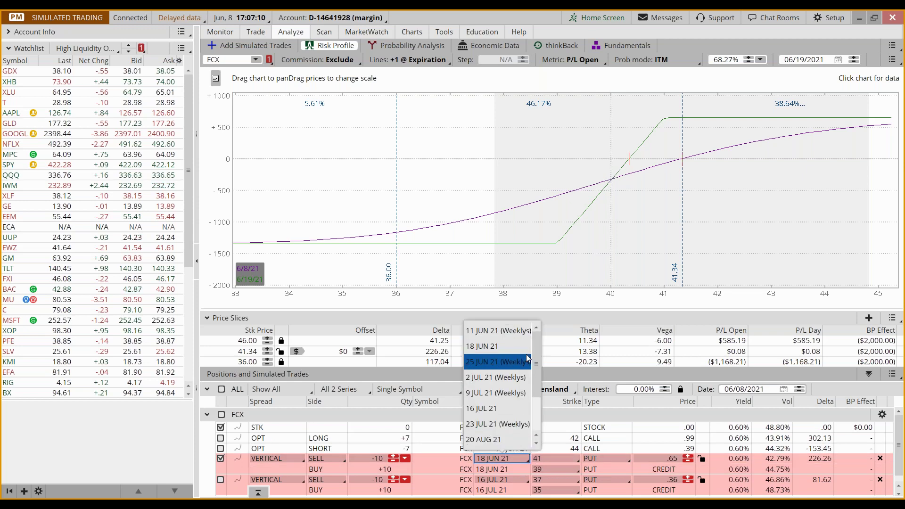
left_click(562, 392)
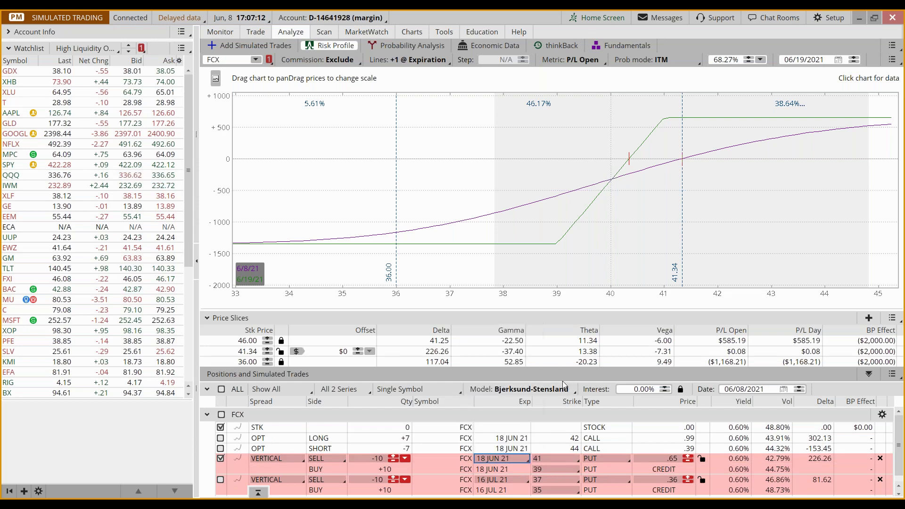
left_click(511, 460)
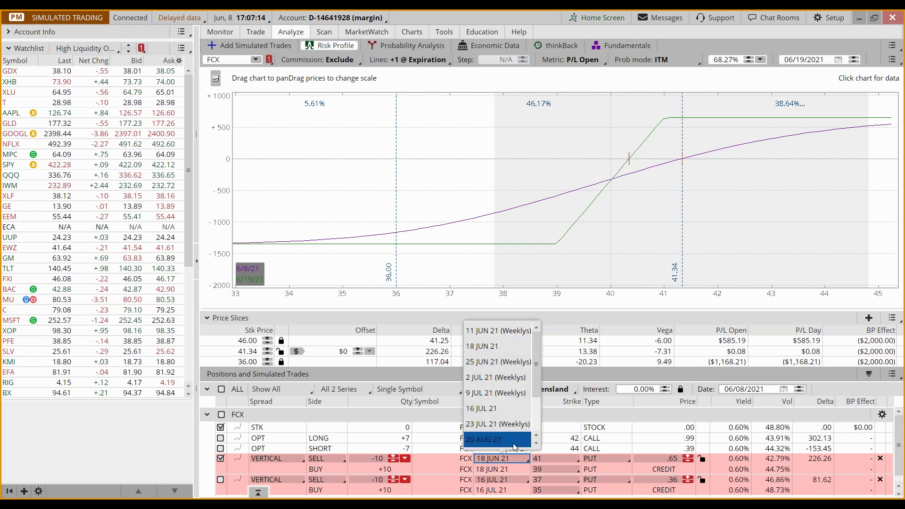
left_click(504, 409)
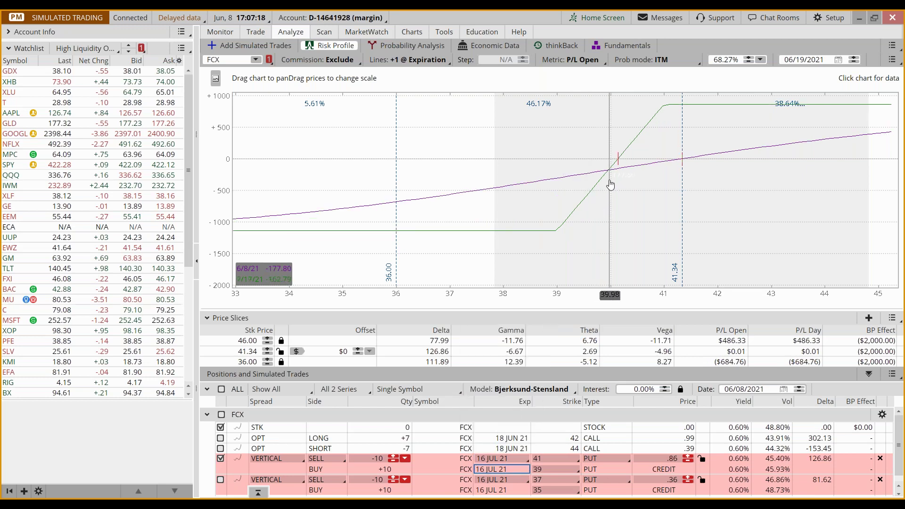
left_click_drag(397, 175, 610, 148)
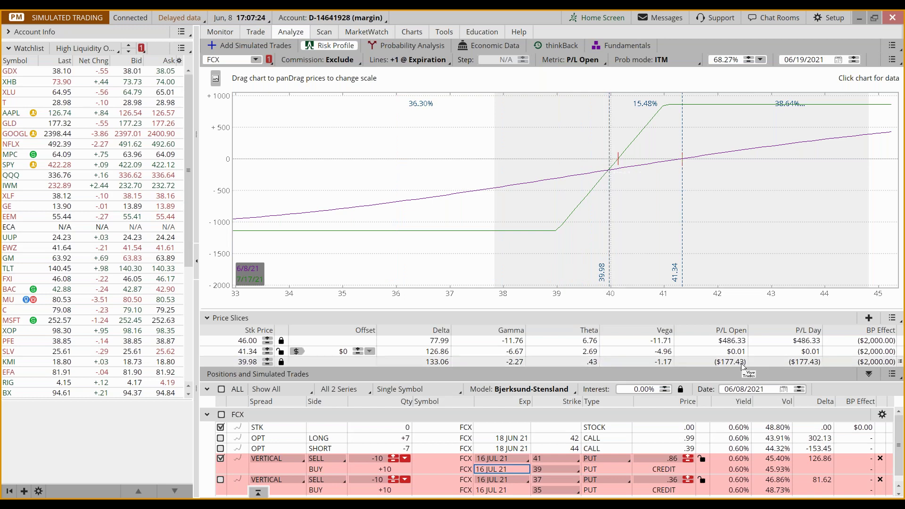
left_click(526, 459)
Step: Choose 18 JUN 21 as the 41/39 spread's expiration, giving a .65 credit
left_click(519, 352)
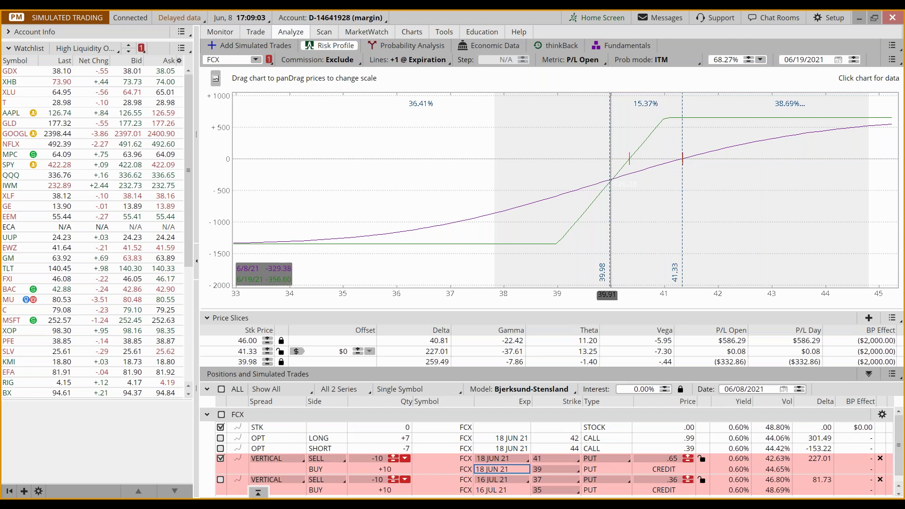
left_click(577, 470)
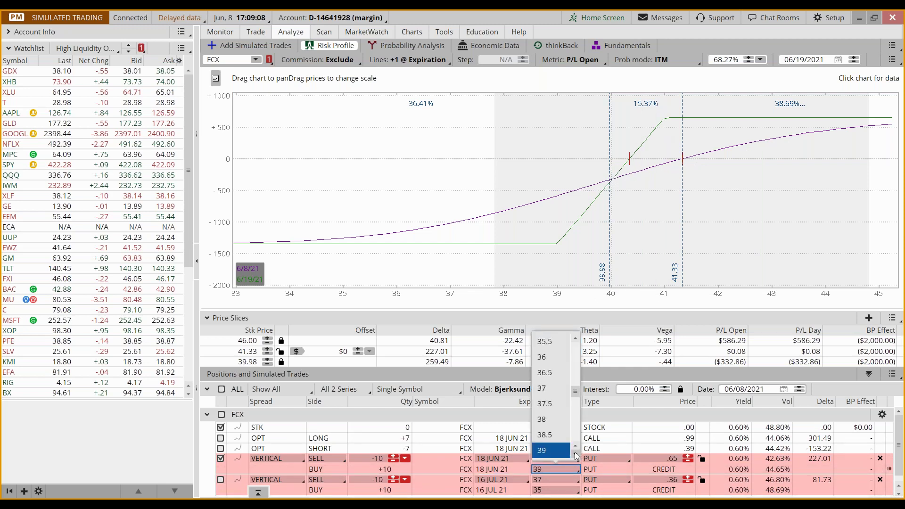
left_click(575, 456)
left_click(575, 455)
left_click(554, 447)
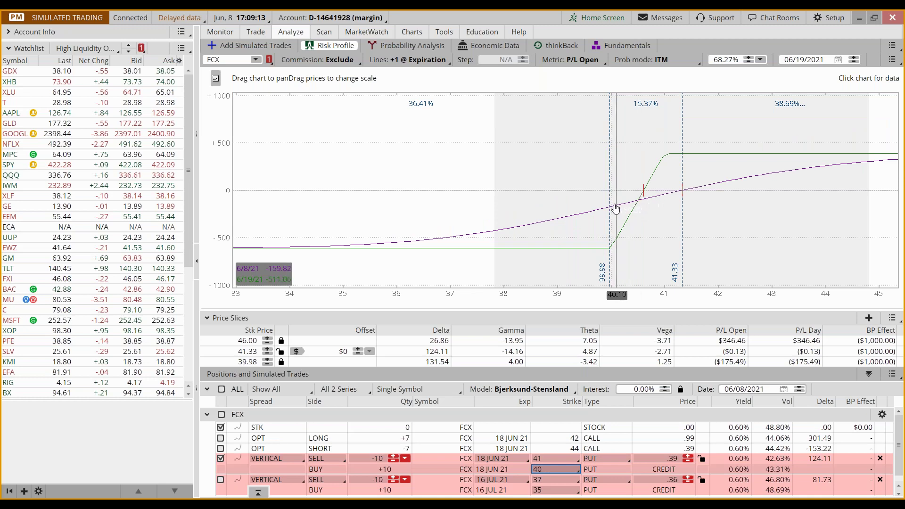
left_click(576, 470)
left_click(560, 419)
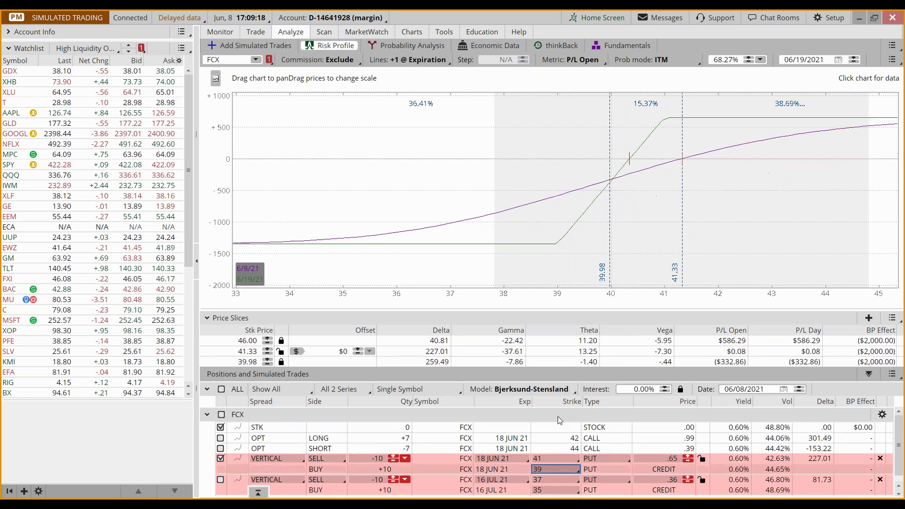
left_click(543, 468)
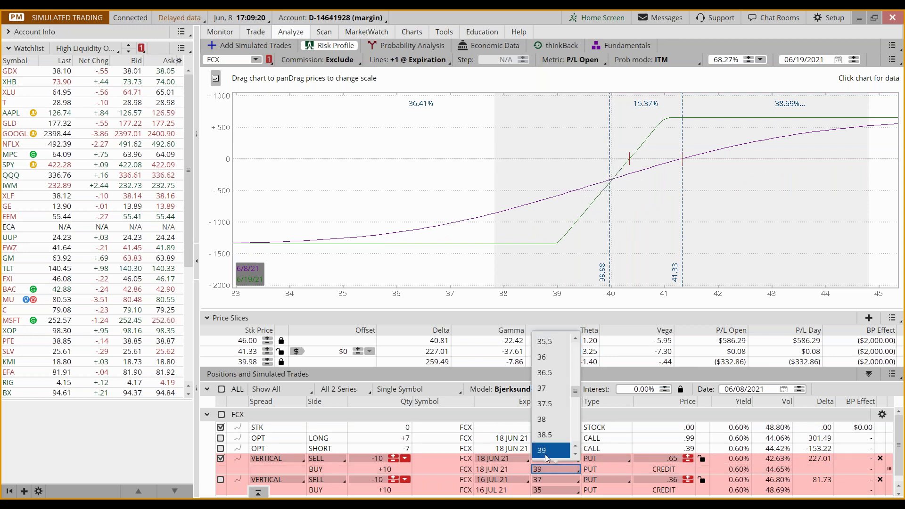
left_click(547, 434)
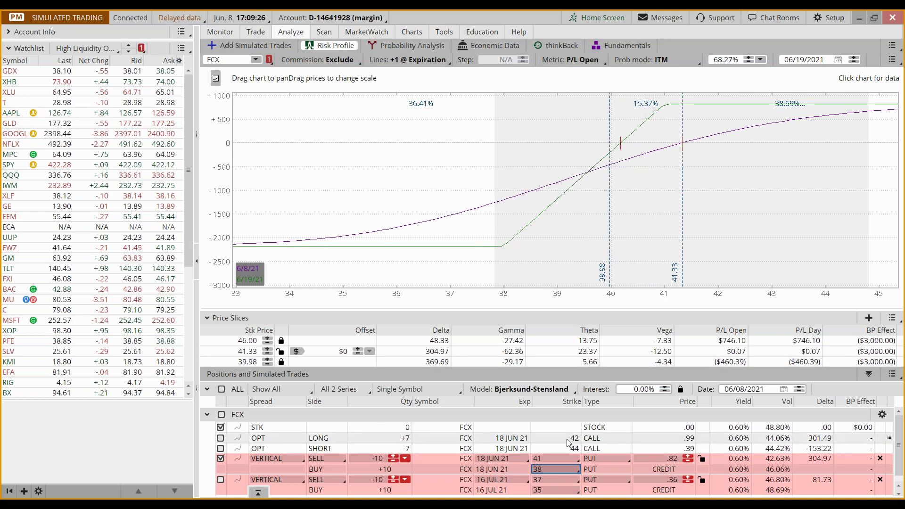
left_click(572, 471)
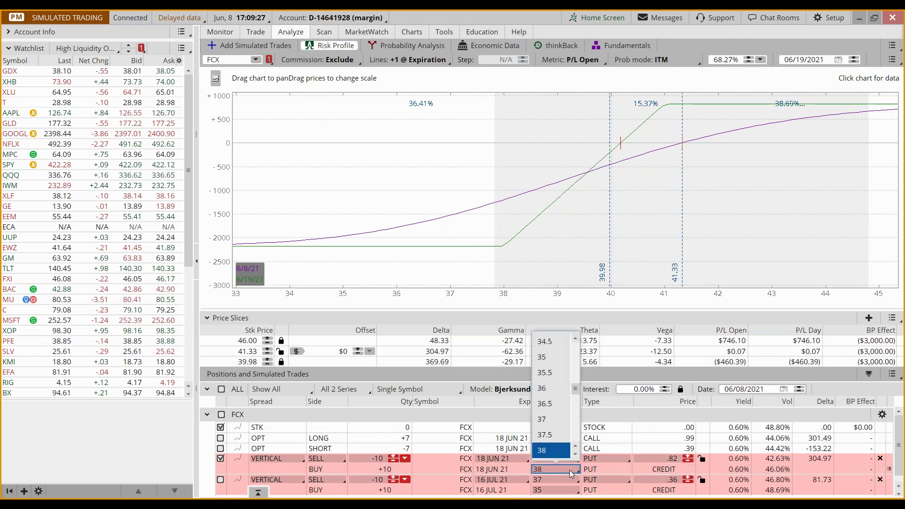
left_click(549, 419)
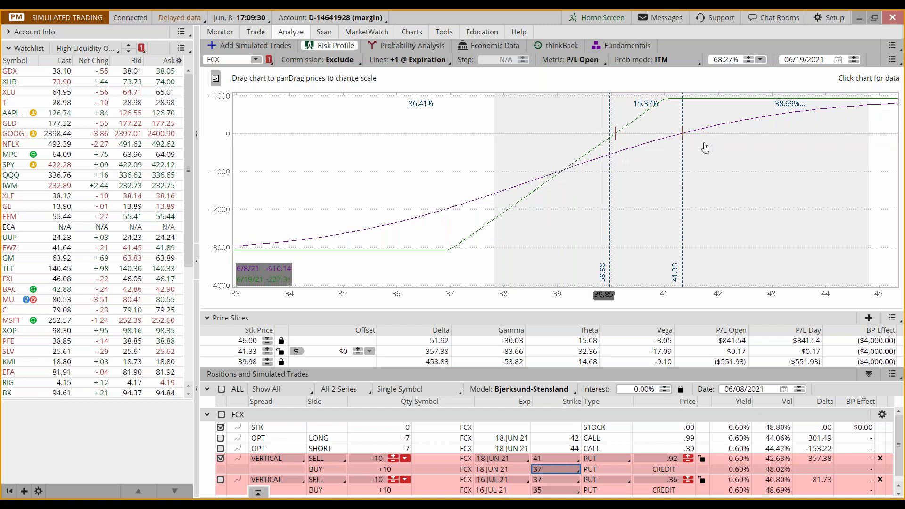
left_click(553, 468)
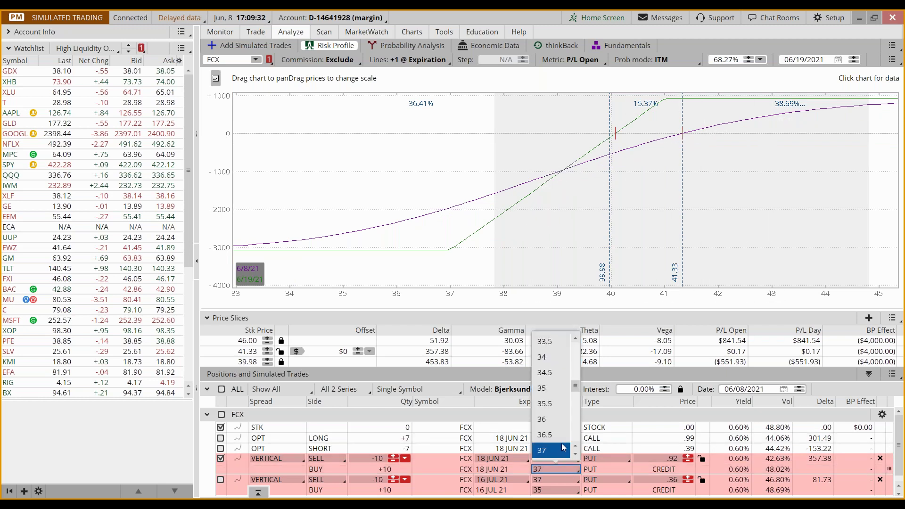
left_click(576, 454)
left_click(550, 451)
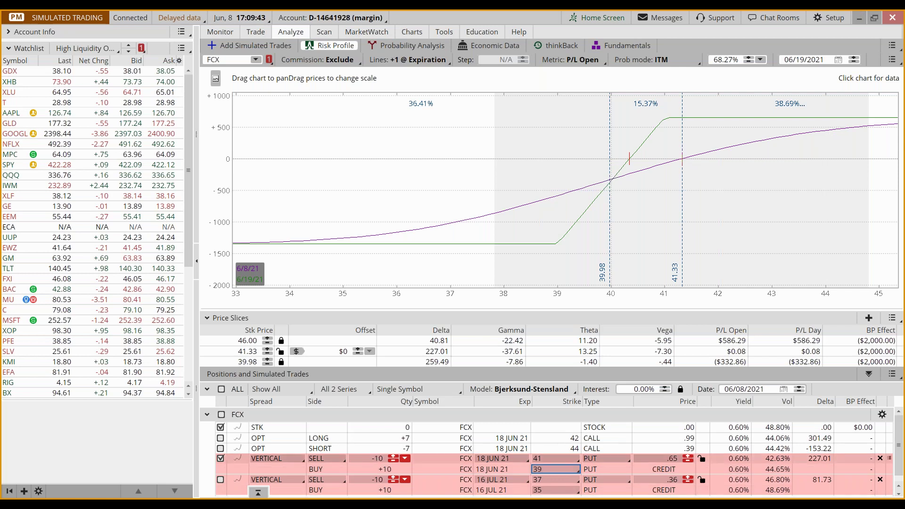
Step: Bring up the FCX chart, sketch two trial green lines near the latest price, then undo them
mouse_move(266, 505)
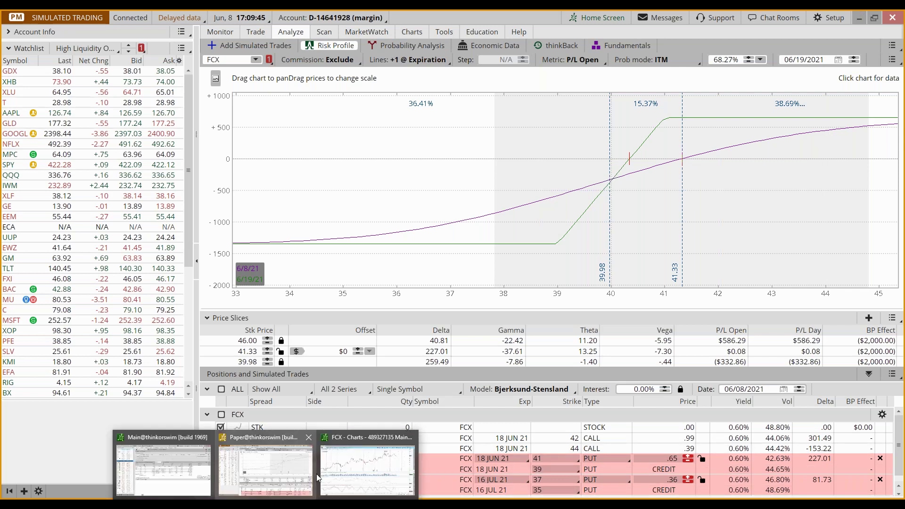
left_click(367, 464)
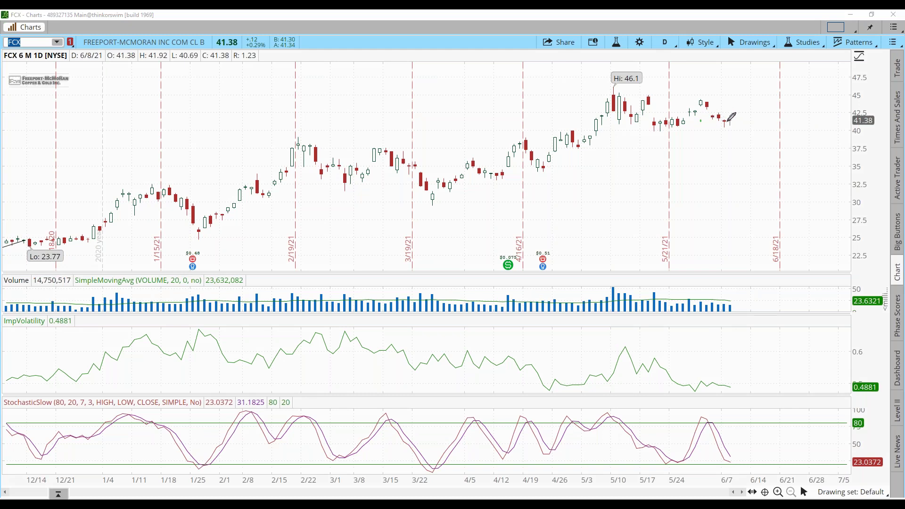
left_click_drag(698, 122, 902, 122)
left_click_drag(644, 136, 901, 137)
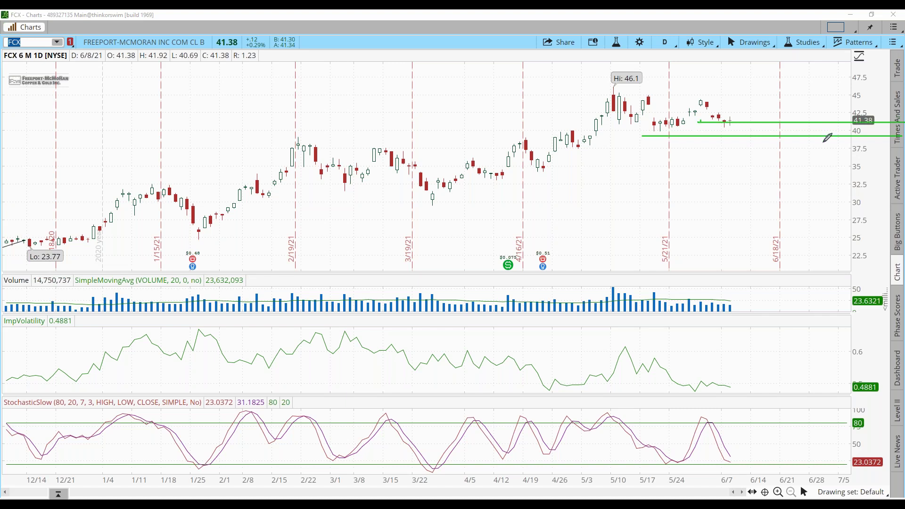
key("ctrl+z")
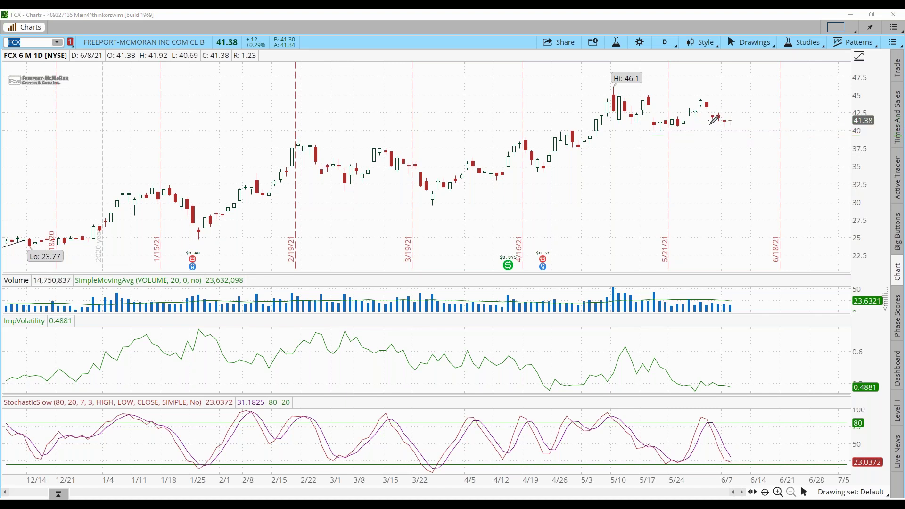
Step: Draw green support lines at 41.38, about 40.2 and about 38.3, plus an arrow beside them
left_click(718, 121)
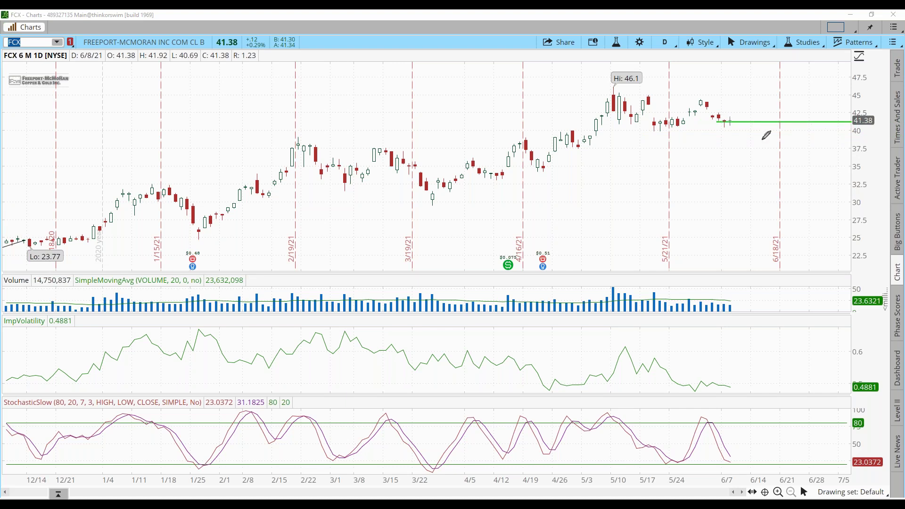
left_click_drag(652, 133, 896, 133)
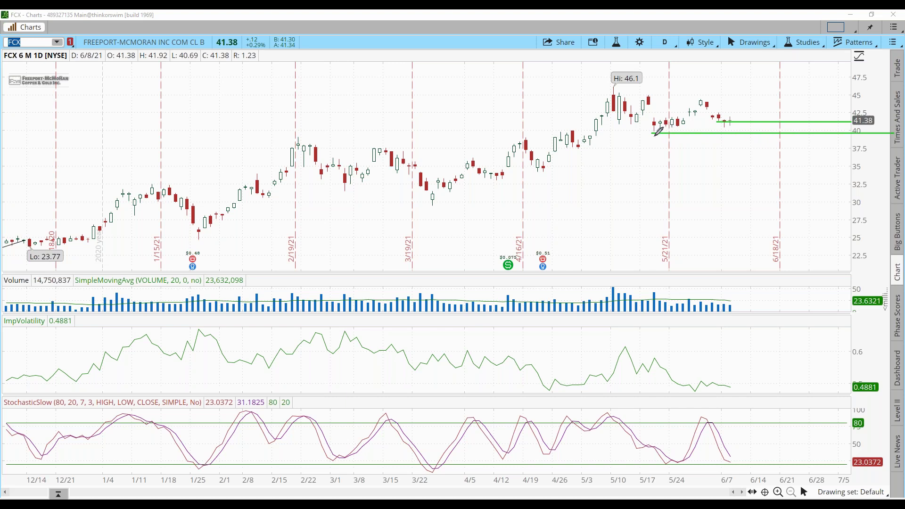
mouse_move(652, 142)
left_mouse_down()
mouse_move(826, 142)
mouse_move(875, 133)
left_mouse_up()
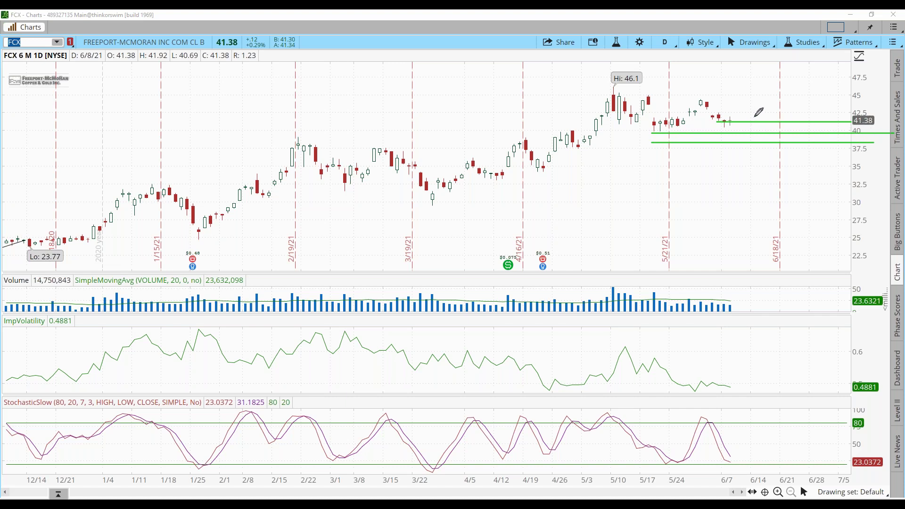
mouse_move(745, 122)
left_mouse_down()
mouse_move(767, 135)
mouse_move(748, 142)
mouse_move(768, 136)
mouse_move(750, 142)
left_mouse_up()
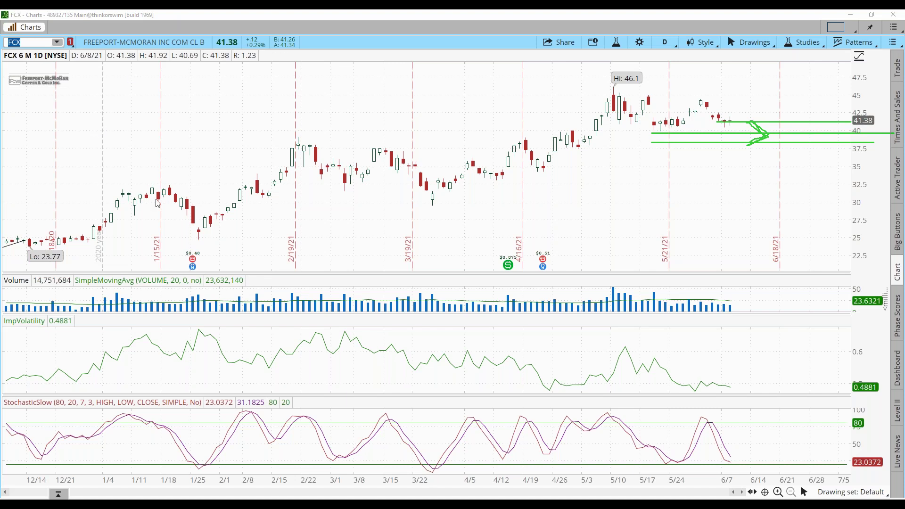
Step: Clear the temporary drawings and load the GME chart in place of FCX
key("Delete")
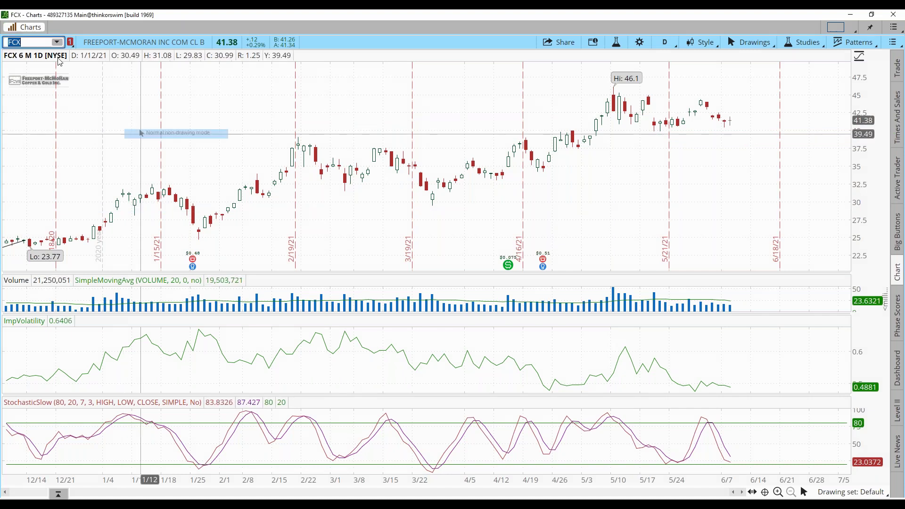
type("GME")
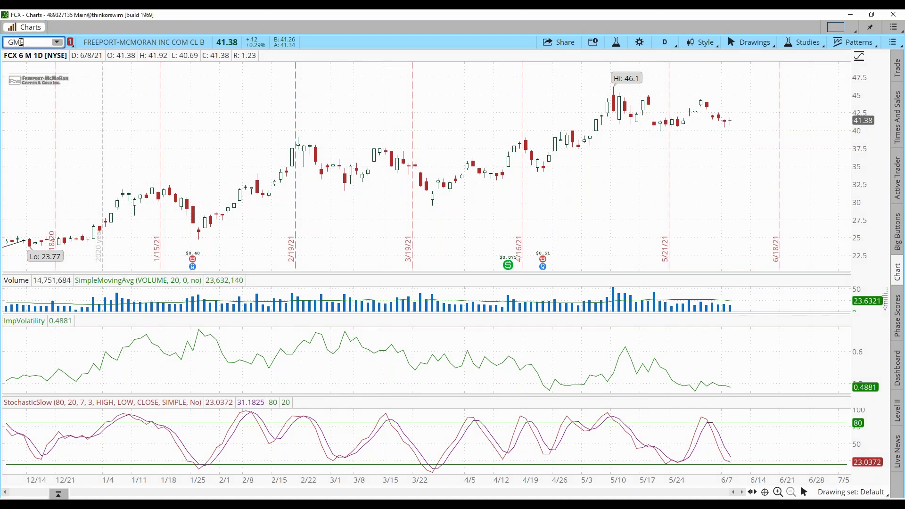
key("Return")
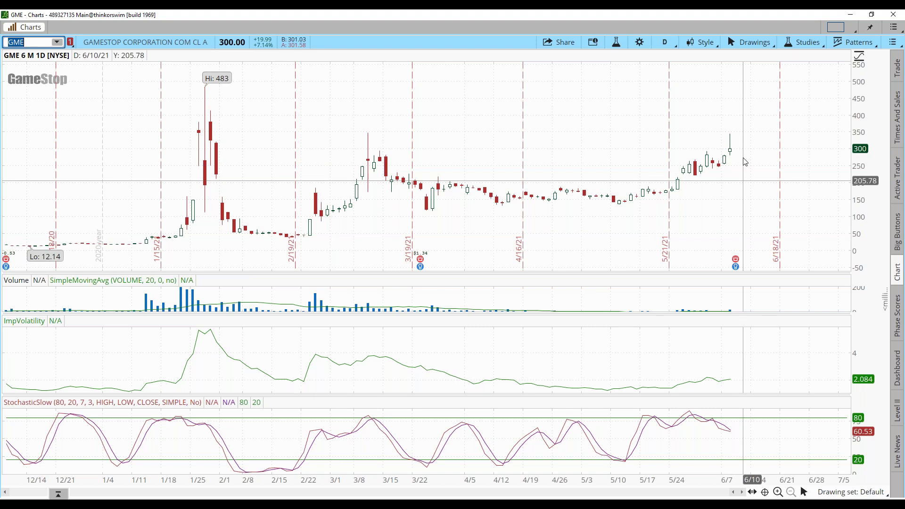
Step: Show the GME earnings marker: 6/9/21 after market, conference call at 4:00 PM
mouse_move(737, 262)
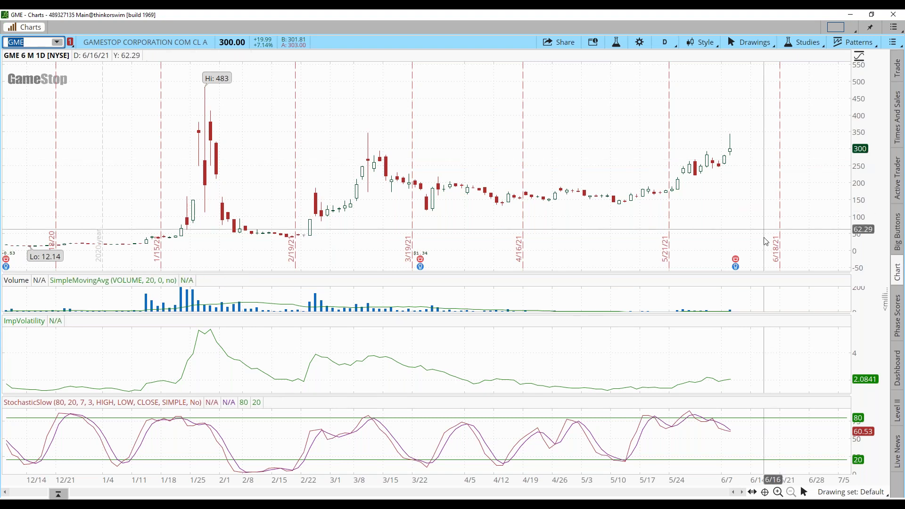
mouse_move(737, 264)
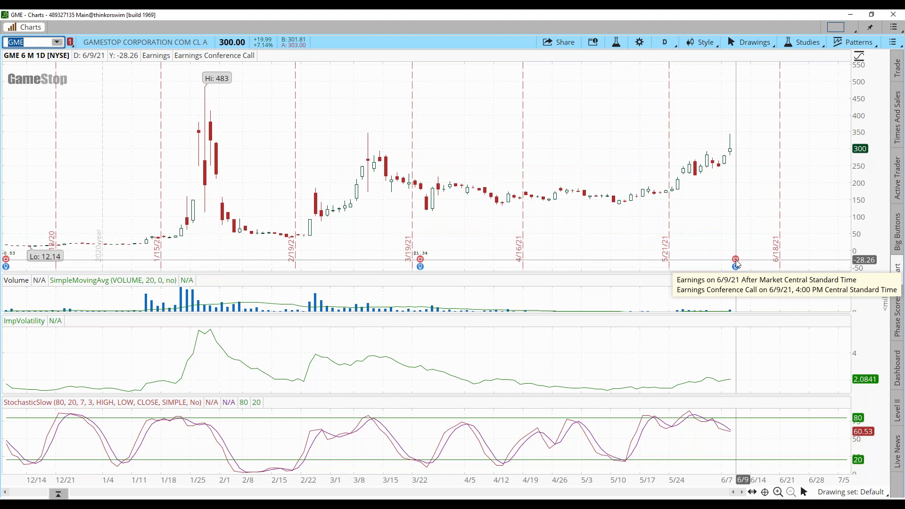